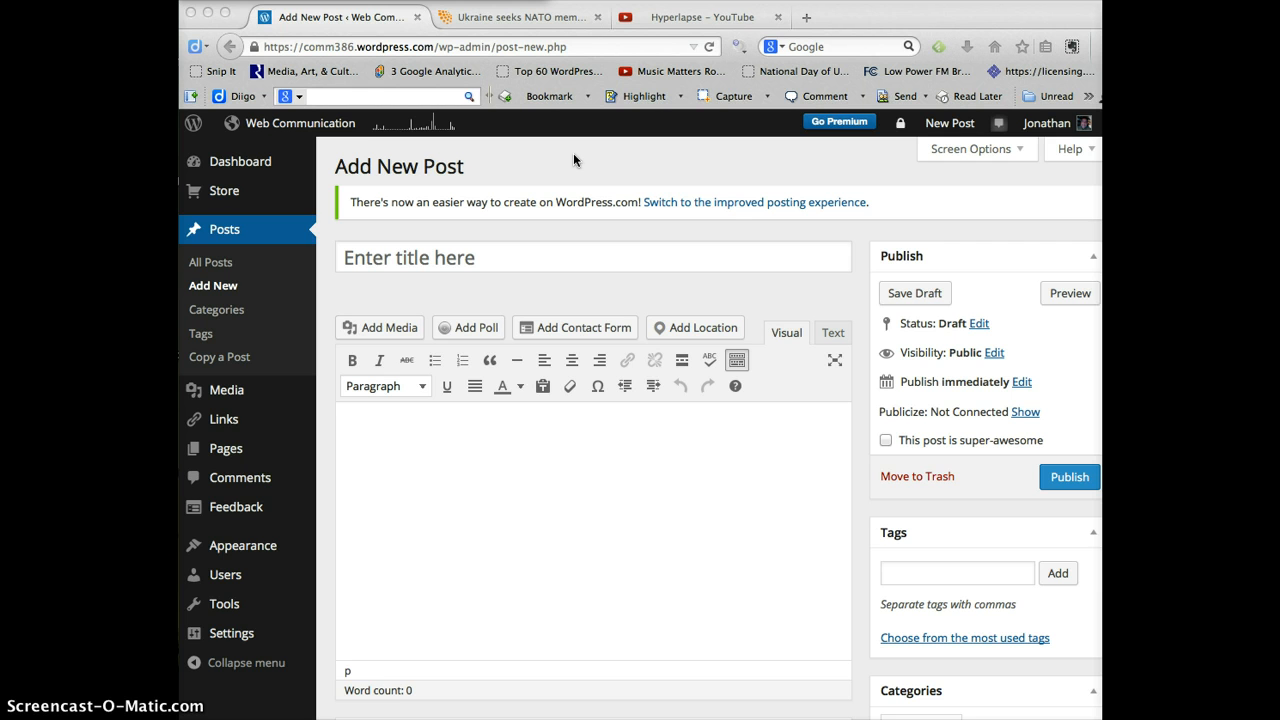
Title the new post "Ukraine wants to join NATO".
click(381, 258)
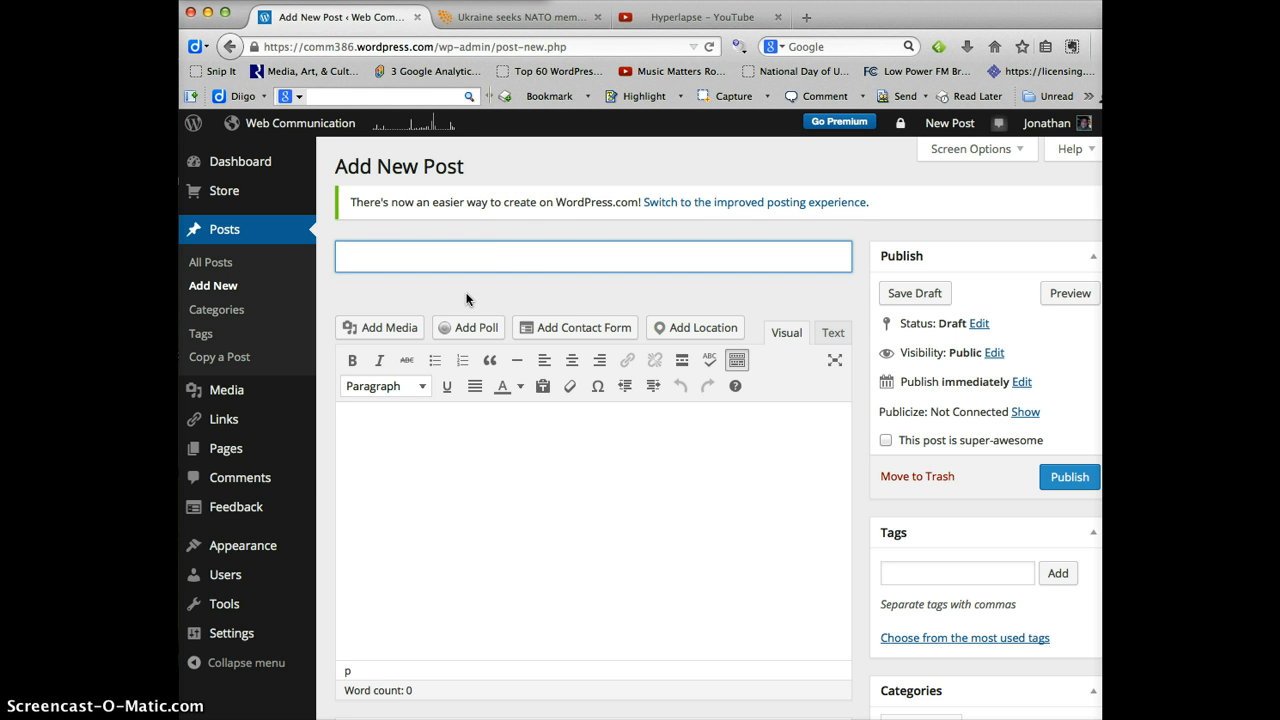
text(Ukraine wants to join Nat)
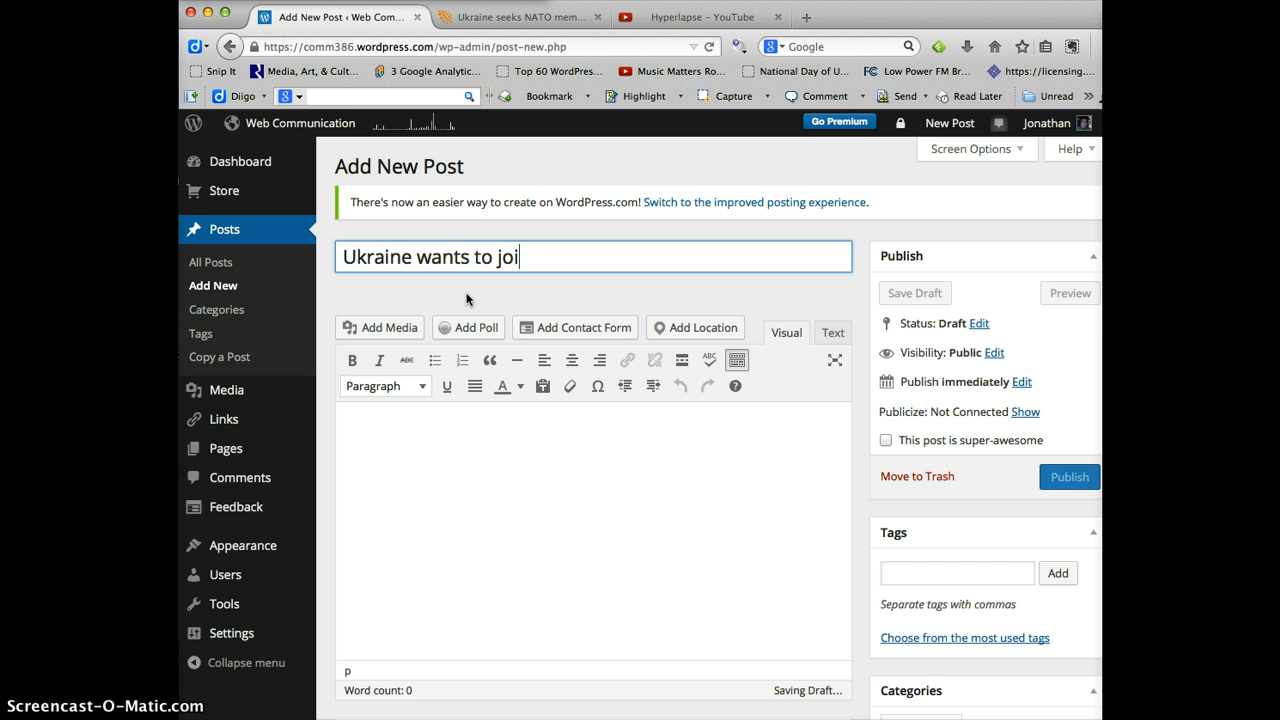
key(BackSpace)
key(BackSpace)
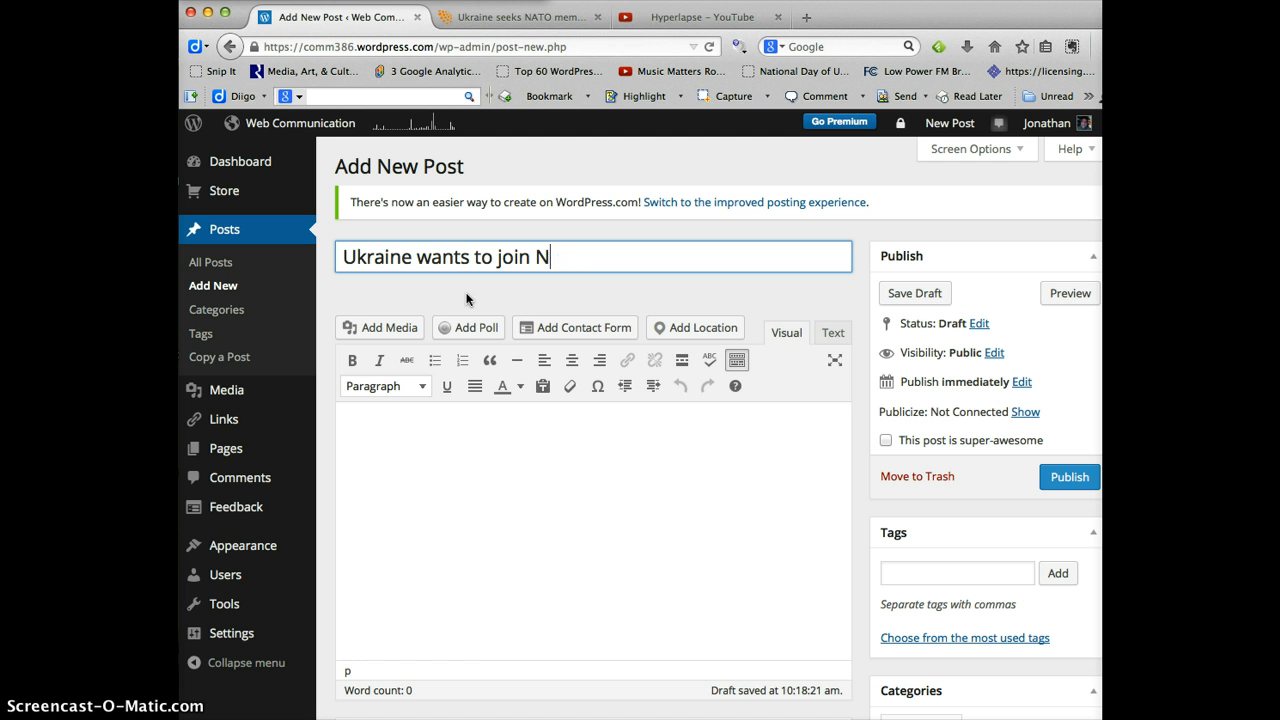
text(ATO)
Write in the post body: "Ukraine wants to join NATO as Russian troops continue incursions into the country, according to Reuters.".
click(449, 507)
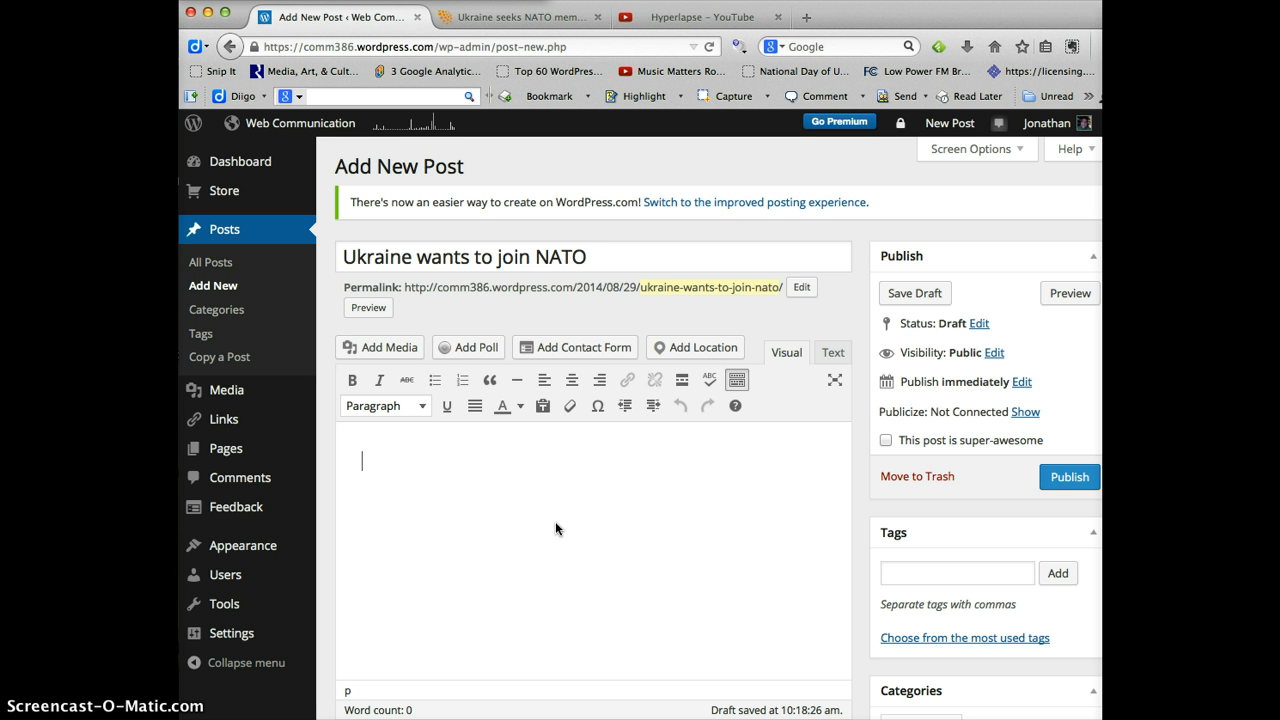
text(Ukraine wants )
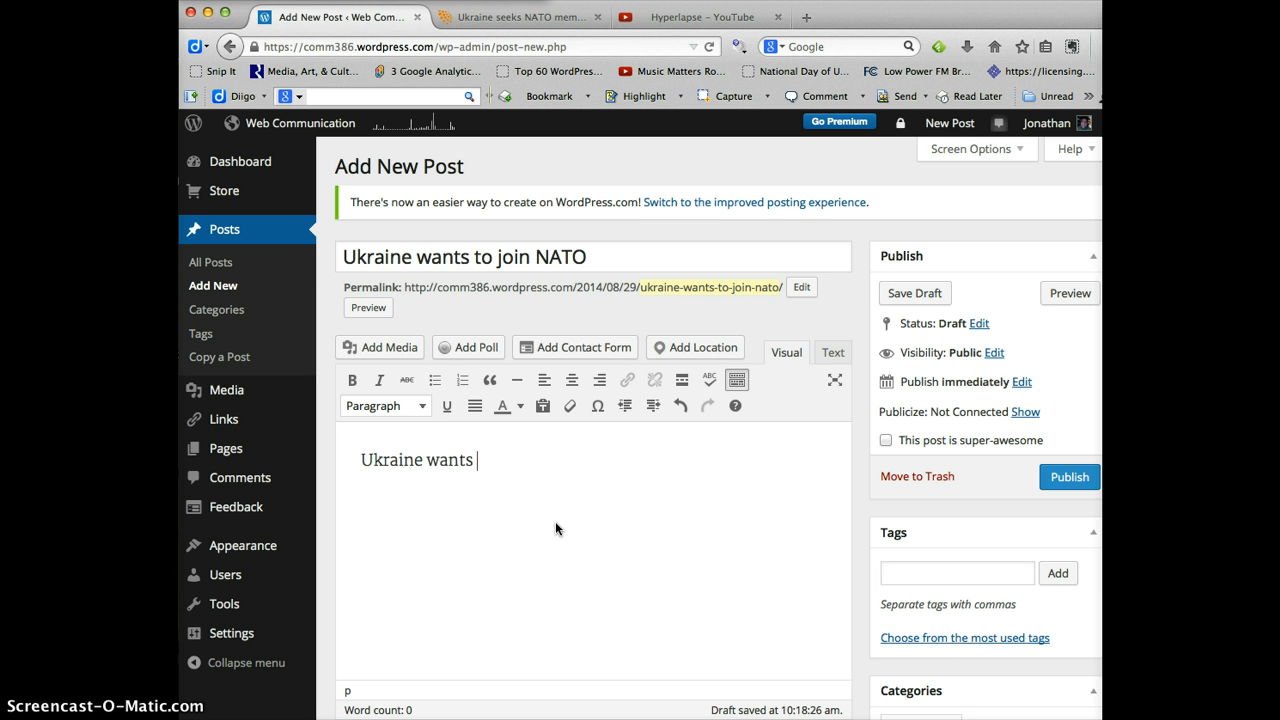
text(to join NATO as Russian t)
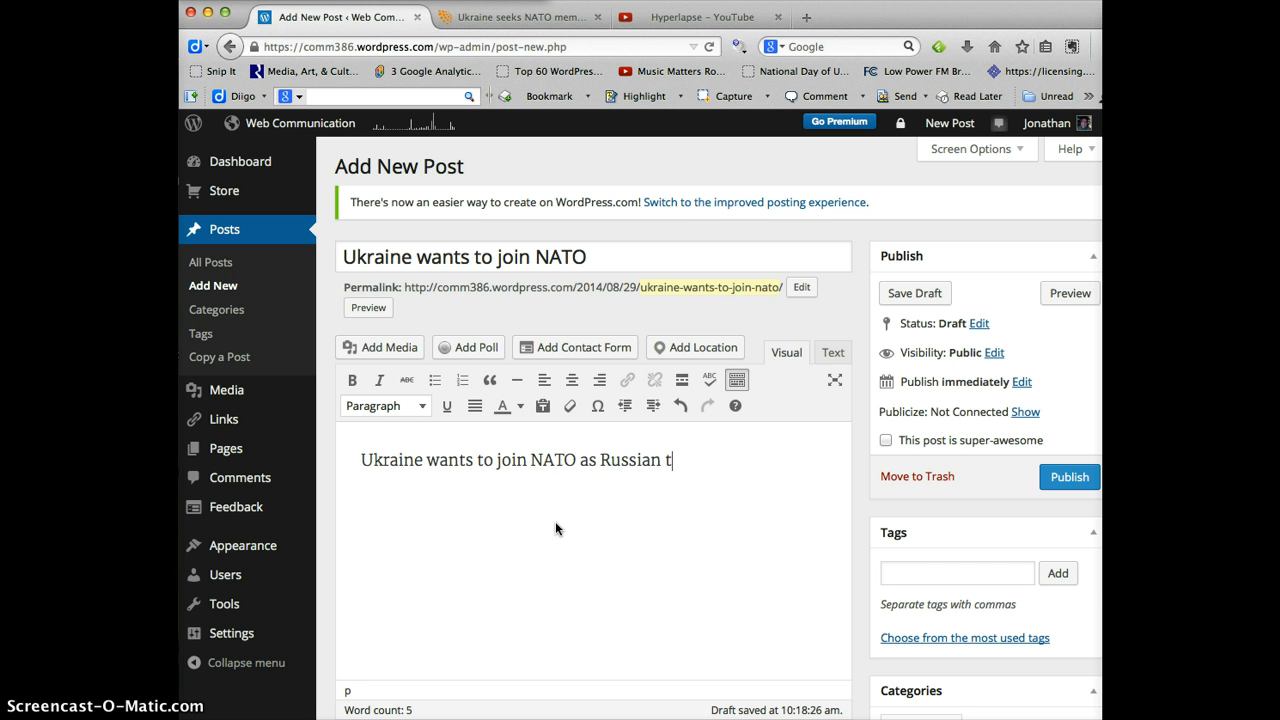
text(roops continue)
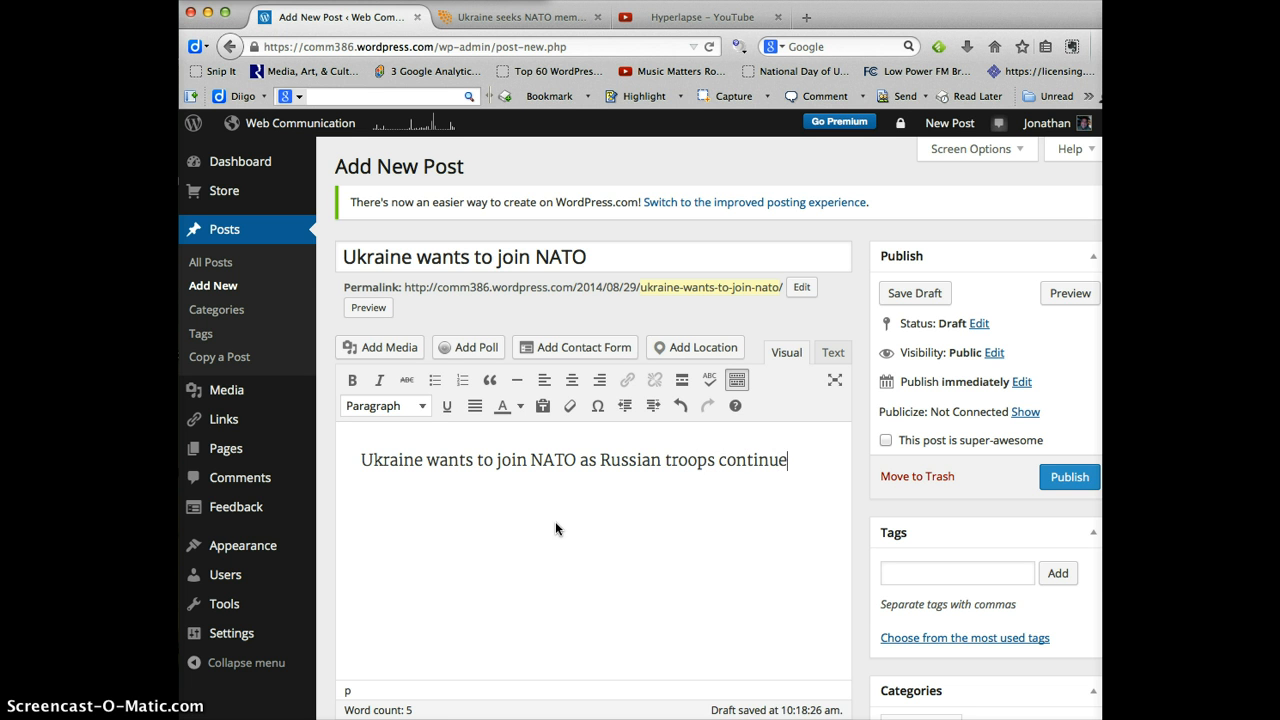
text( incursions into t)
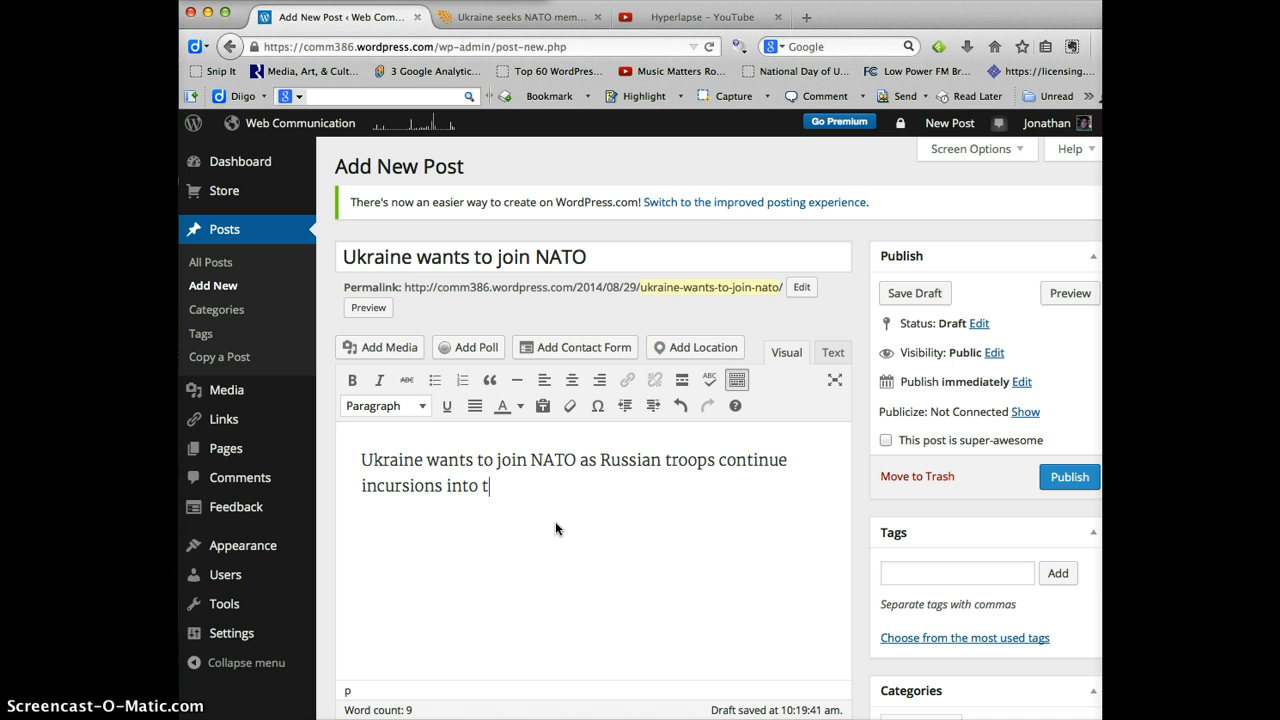
text(he c)
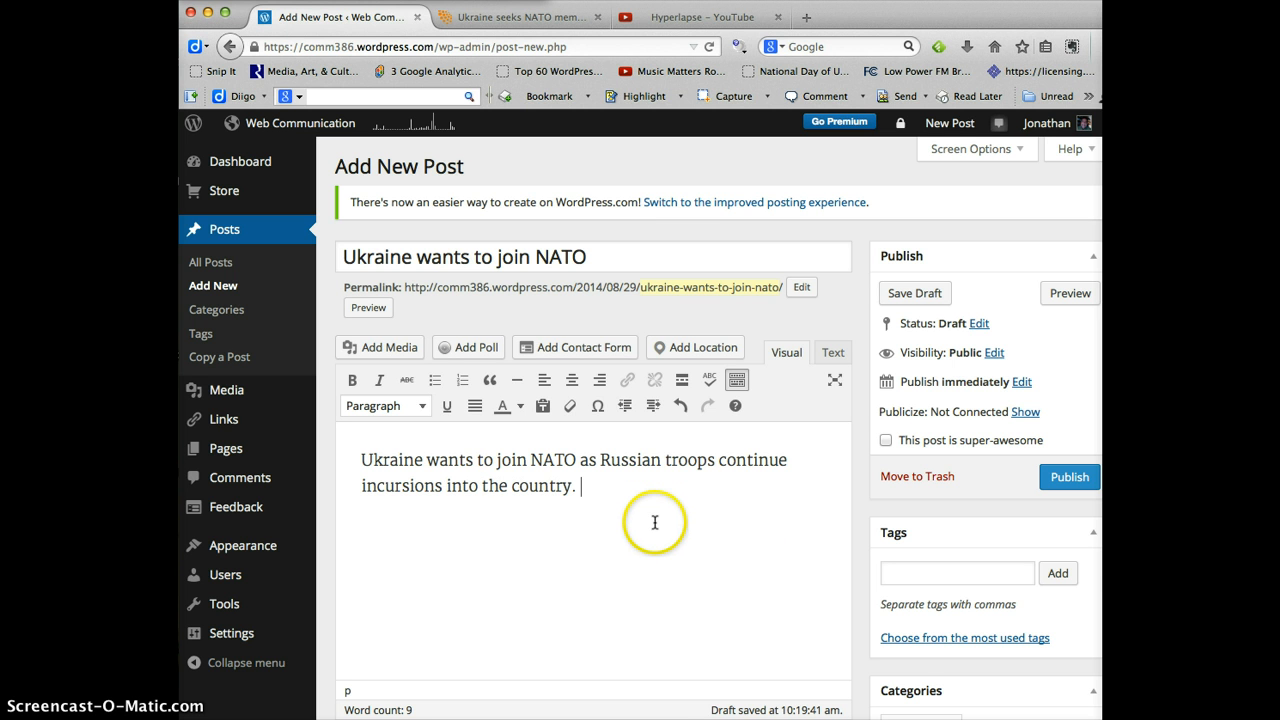
text(ountry.)
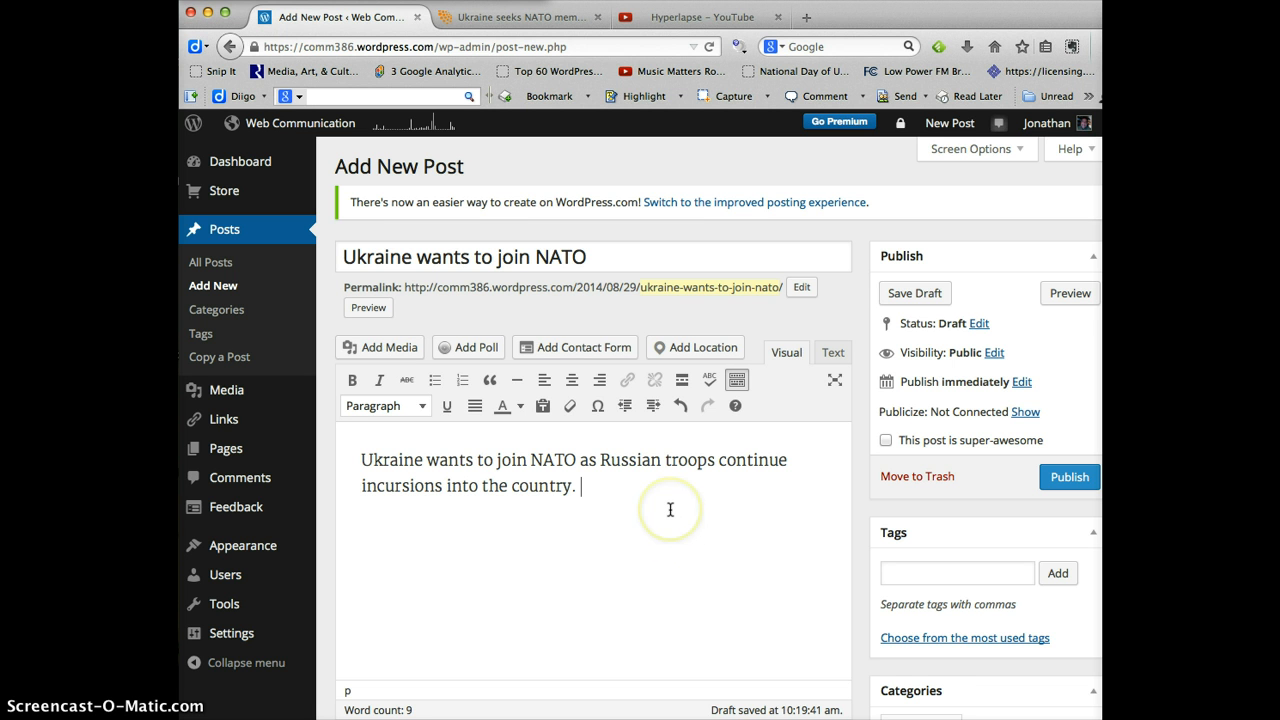
key(BackSpace)
key(BackSpace)
text(, according )
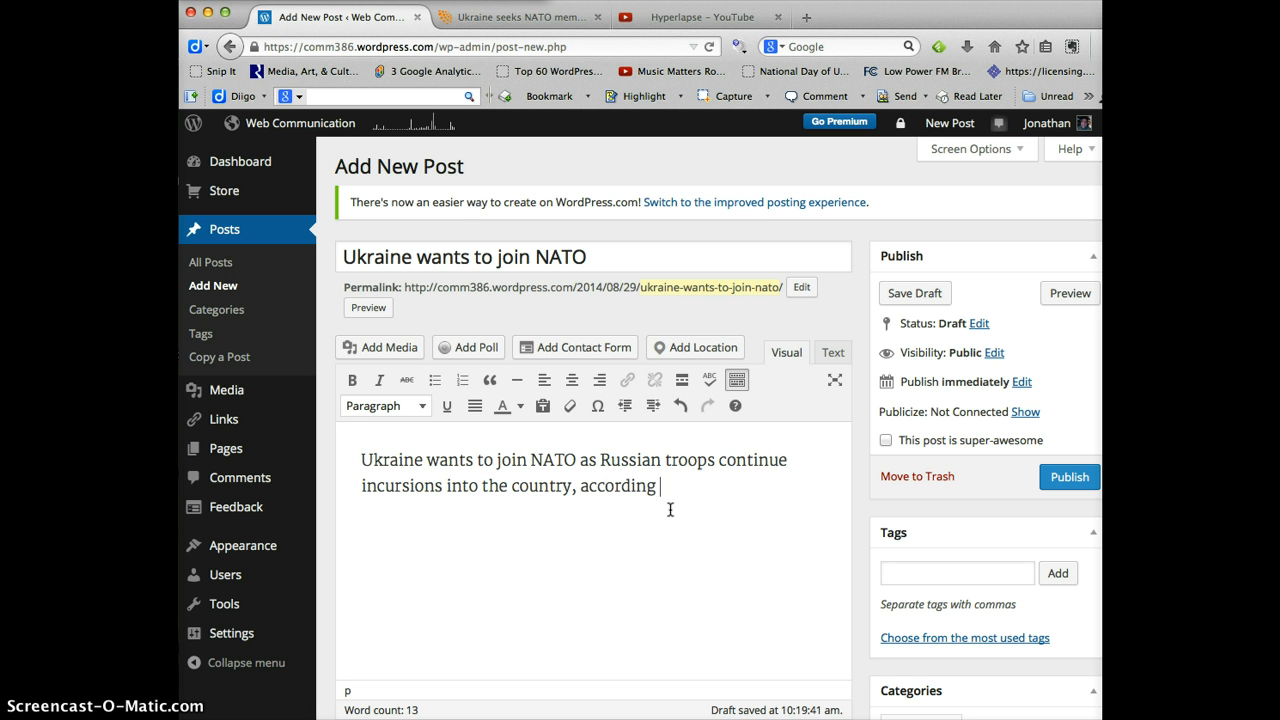
text(to Reuters.)
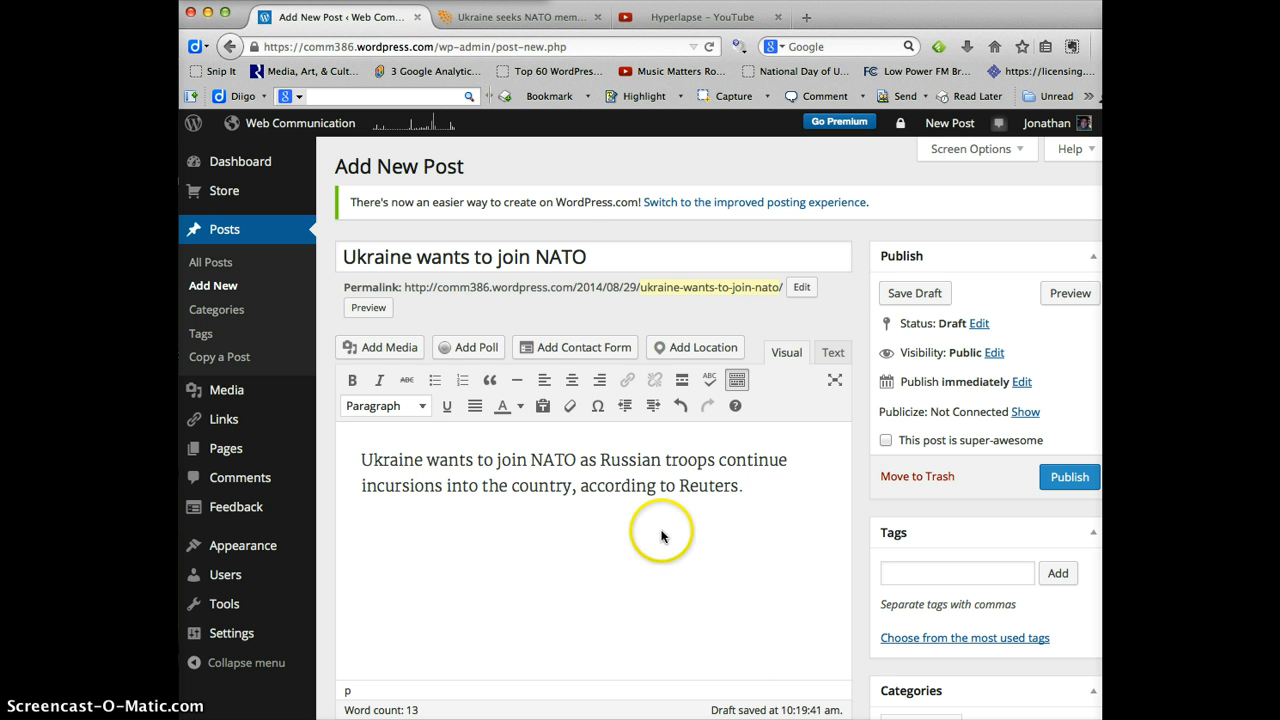
Switch to the open Reuters article about Ukraine seeking NATO membership and skim through it.
click(518, 14)
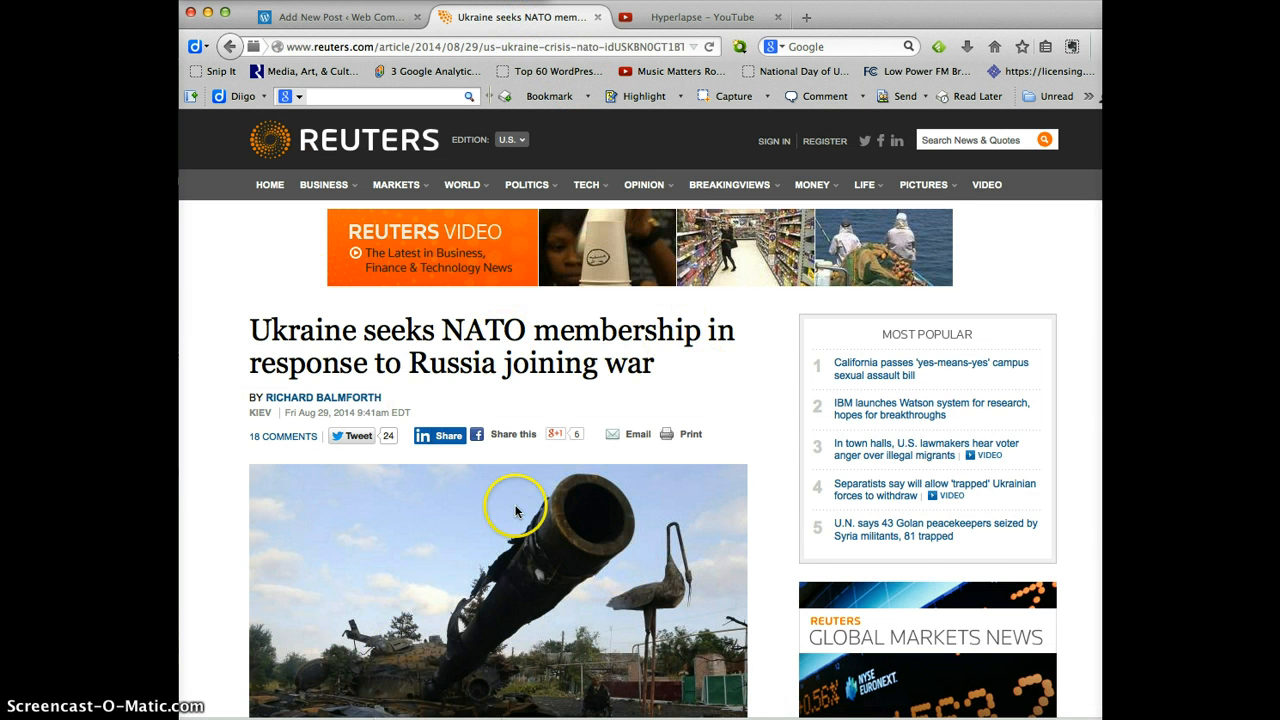
scroll(514, 509, down, 5)
scroll(516, 510, down, 2)
scroll(510, 400, up, 7)
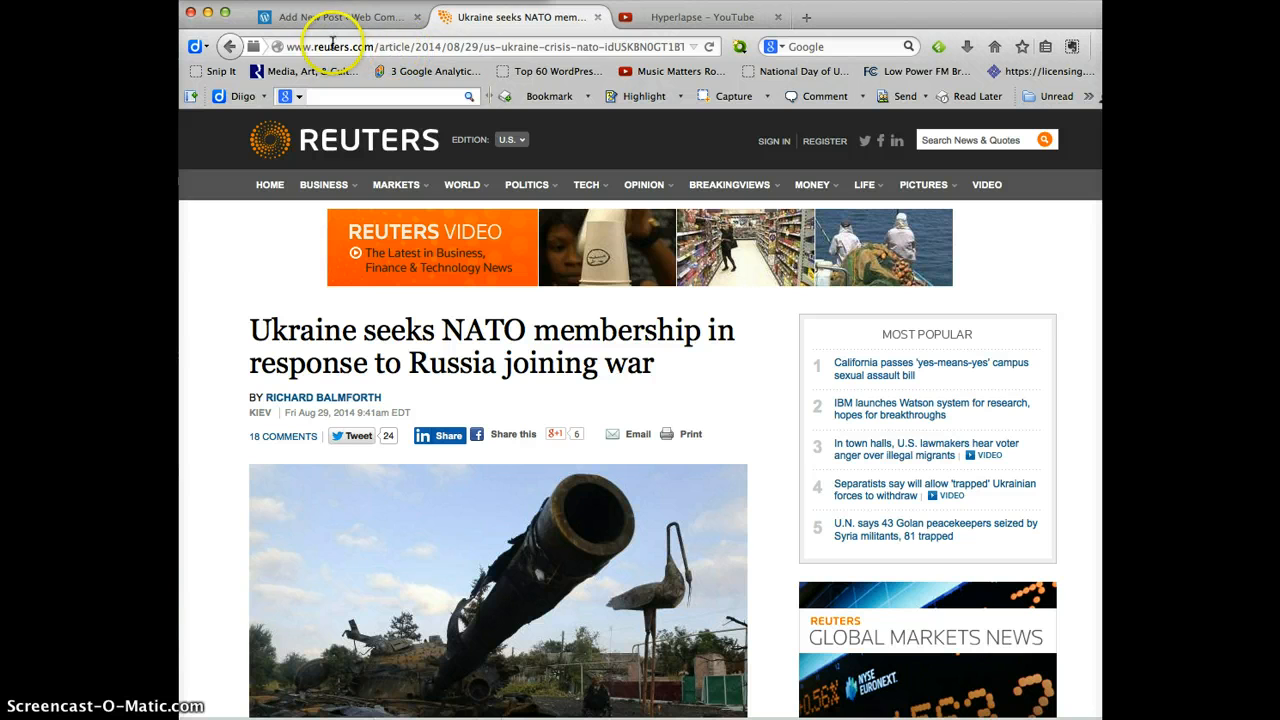
drag(330, 47, 550, 50)
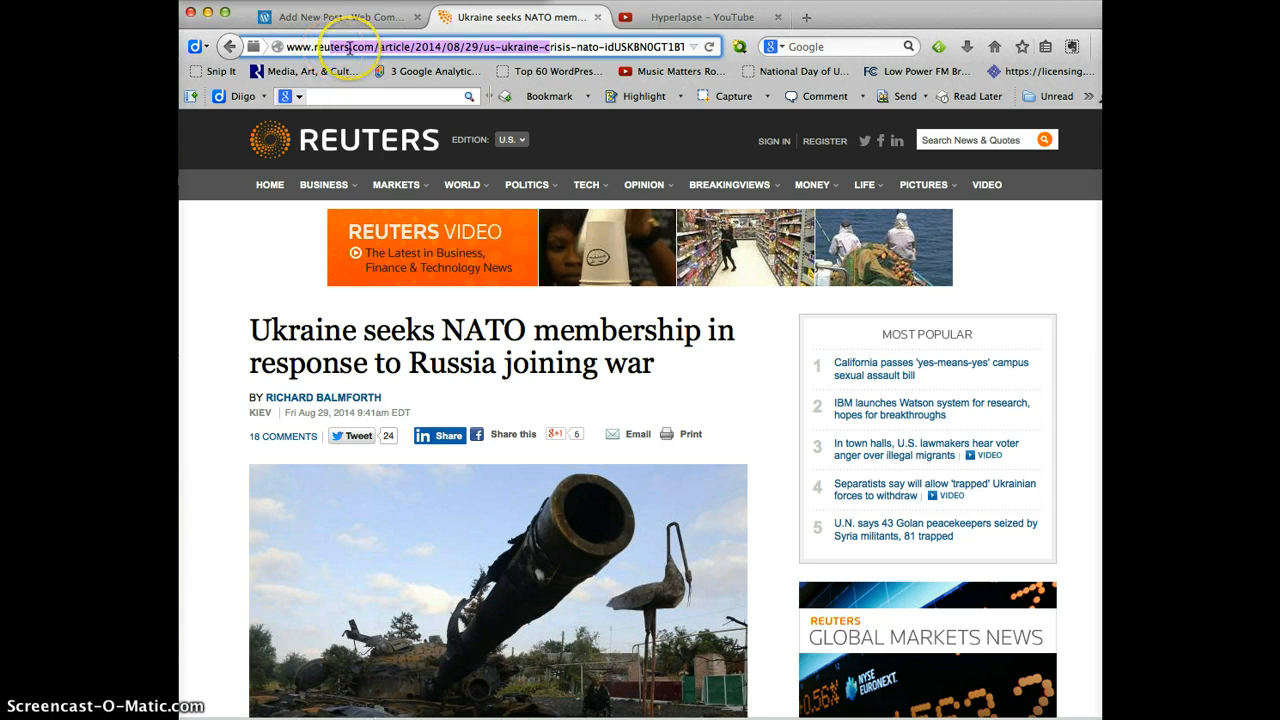
click(618, 47)
scroll(619, 47, right, 2)
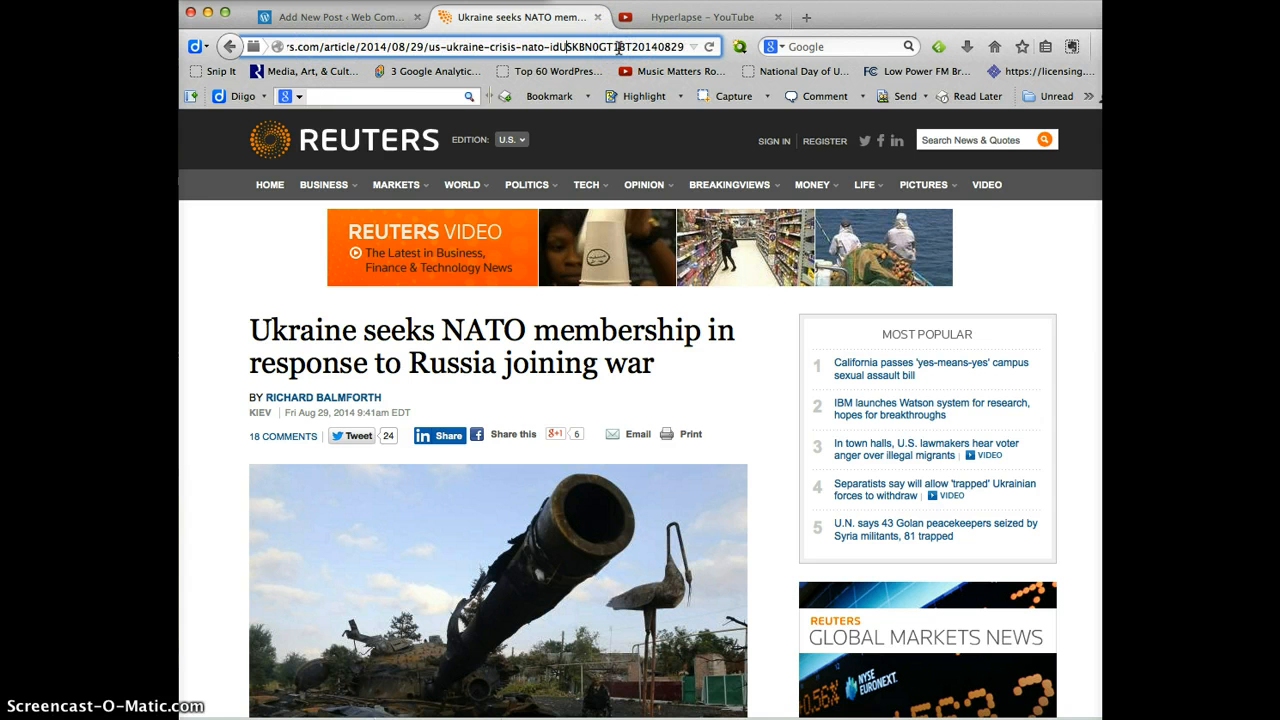
drag(428, 47, 691, 49)
scroll(551, 45, left, 2)
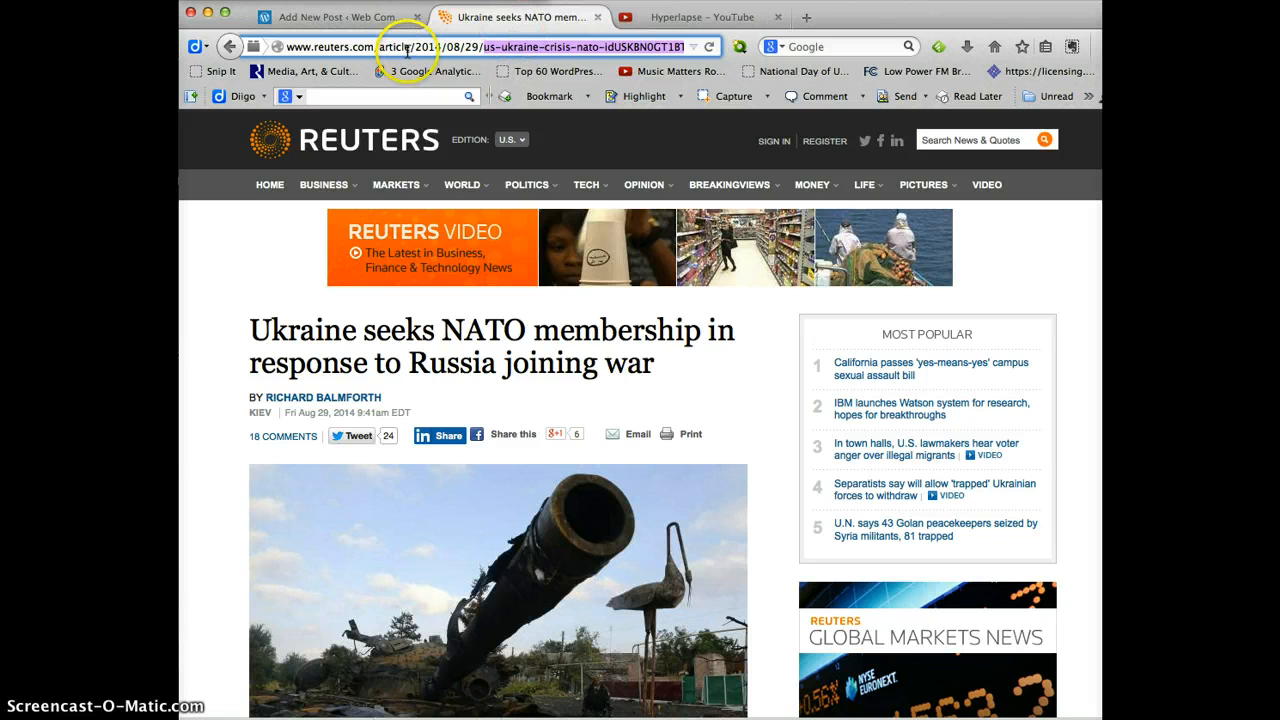
Copy the complete web address of the Reuters article.
click(349, 47)
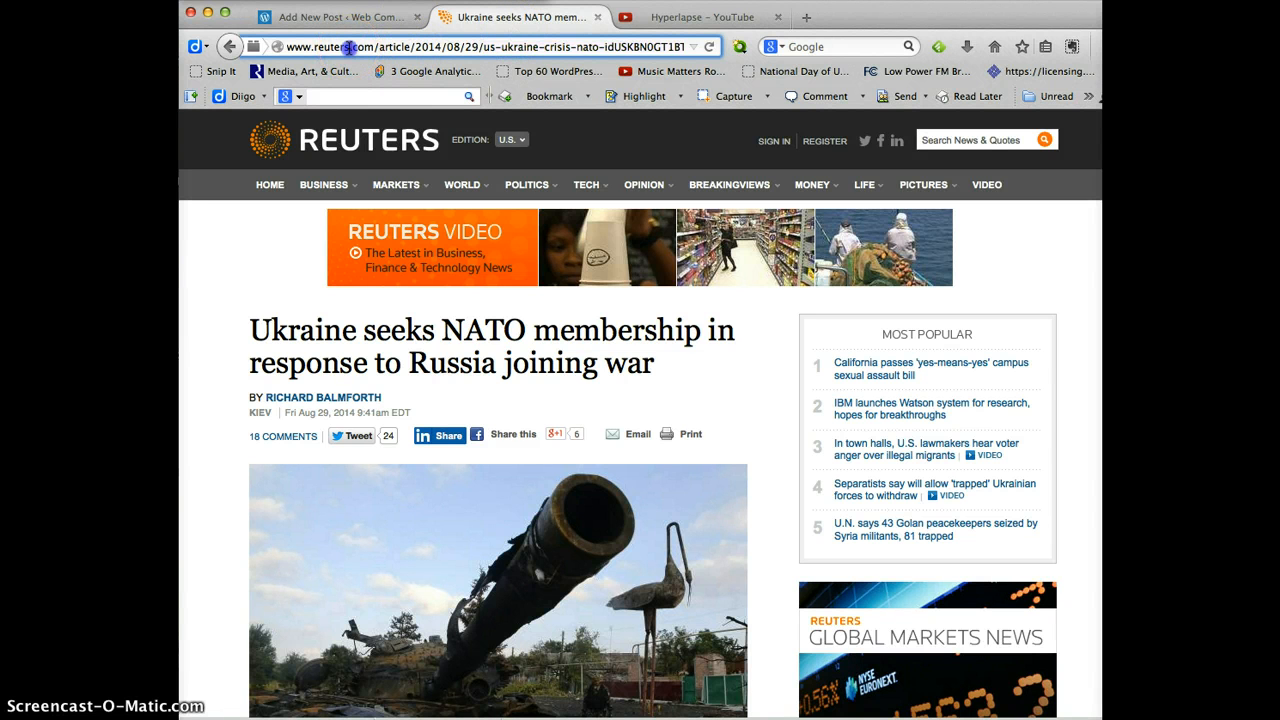
triple_click(349, 47)
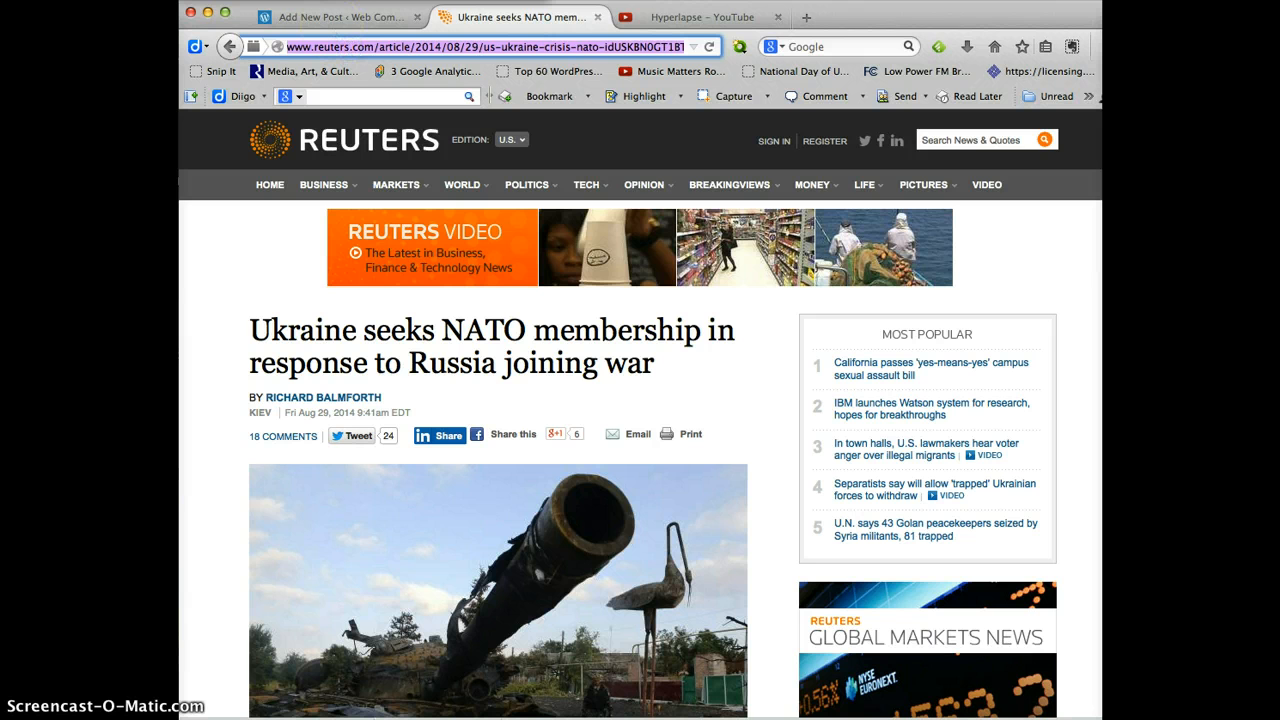
click(203, 0)
mouse_move(239, 0)
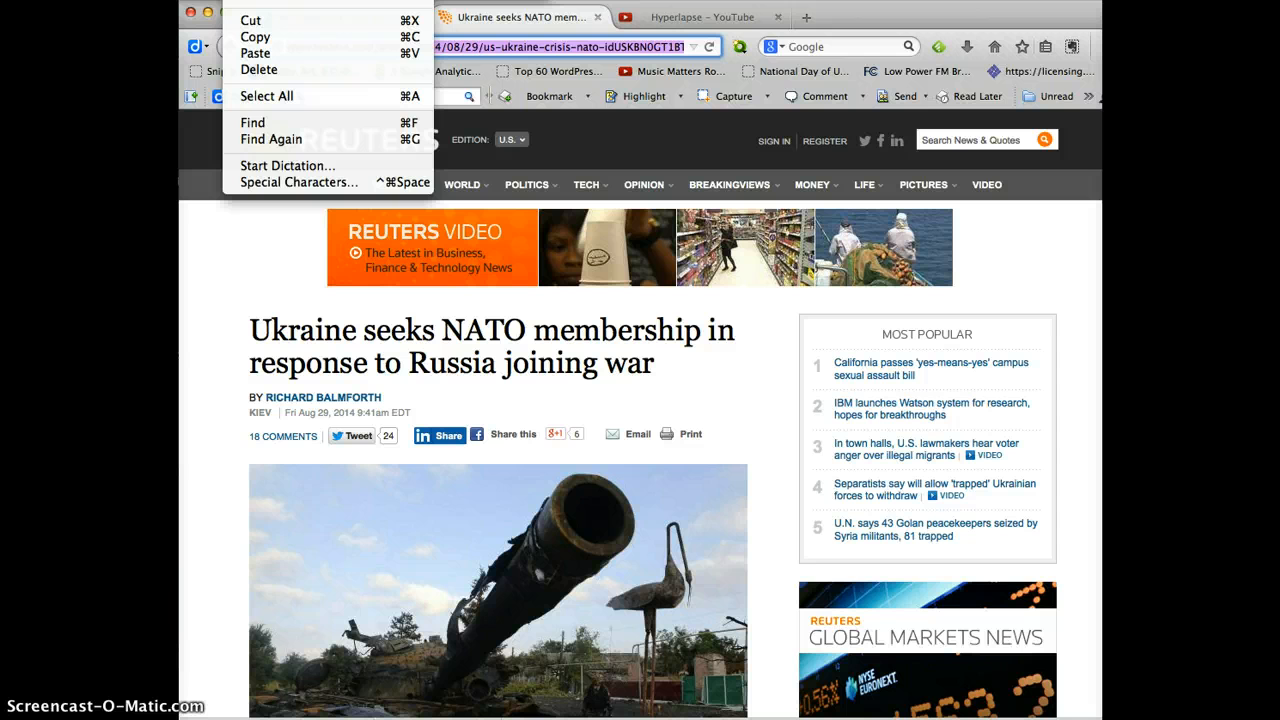
click(239, 0)
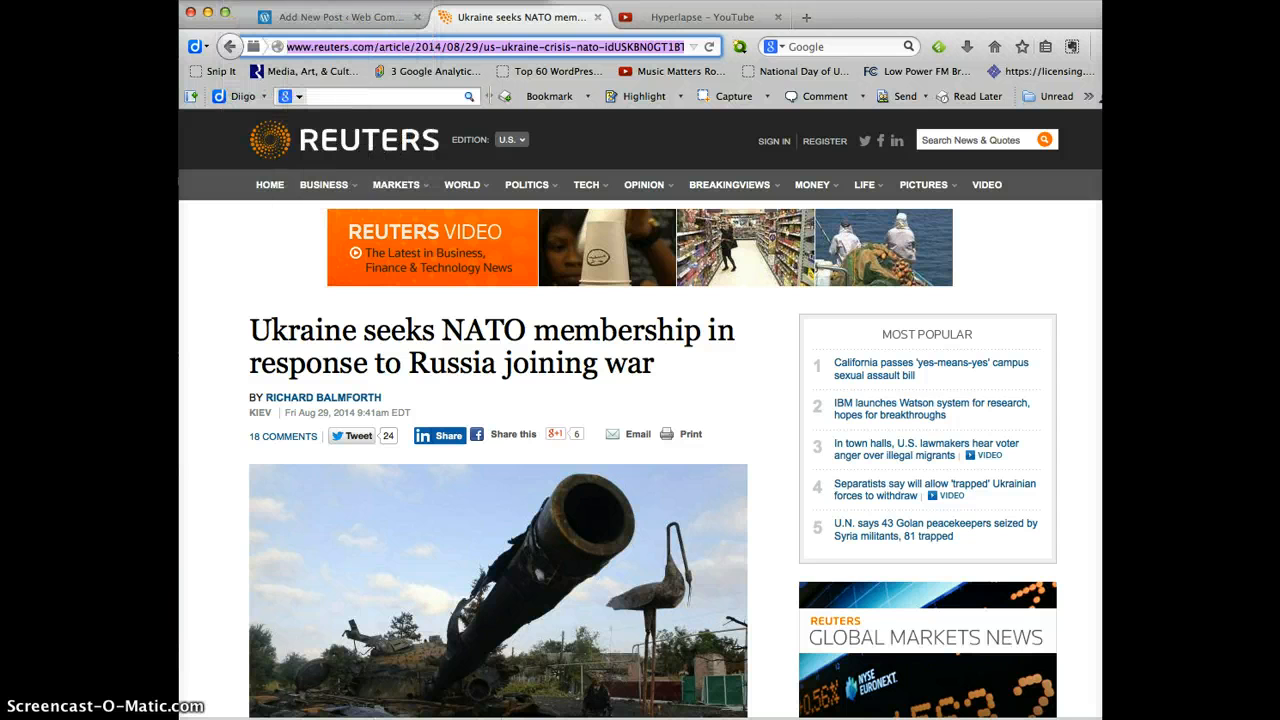
right_click(358, 46)
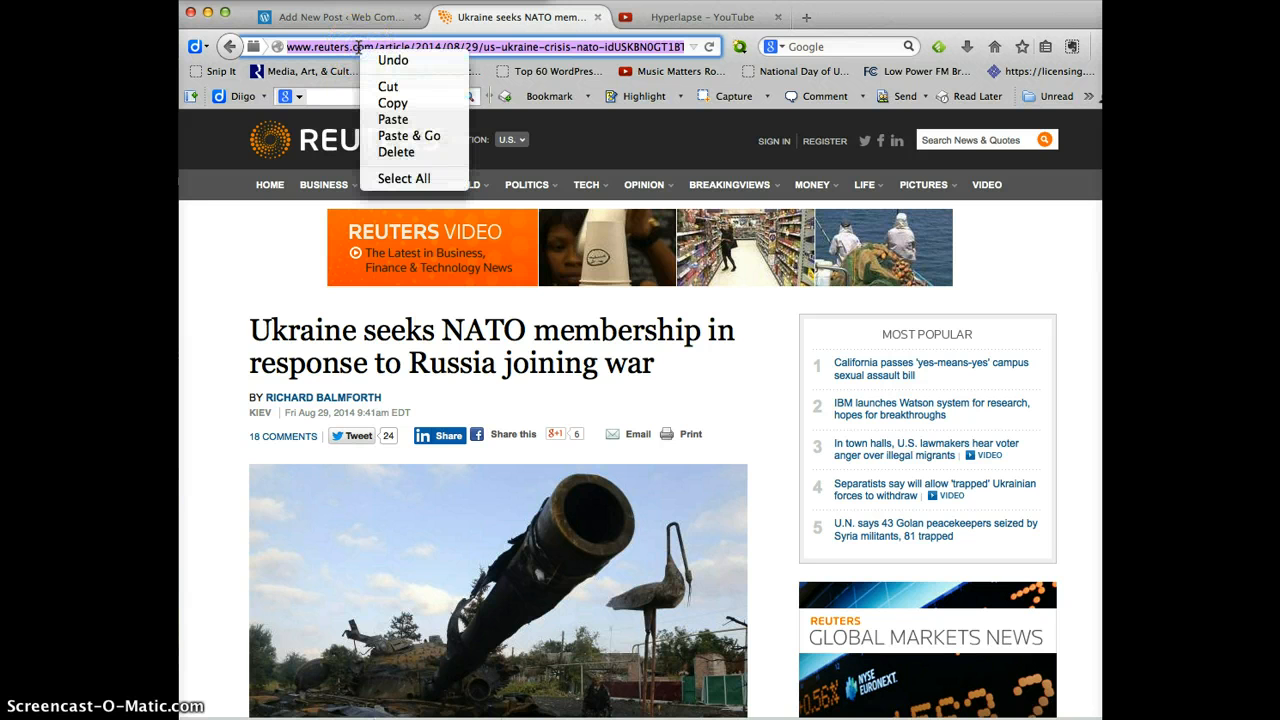
click(395, 103)
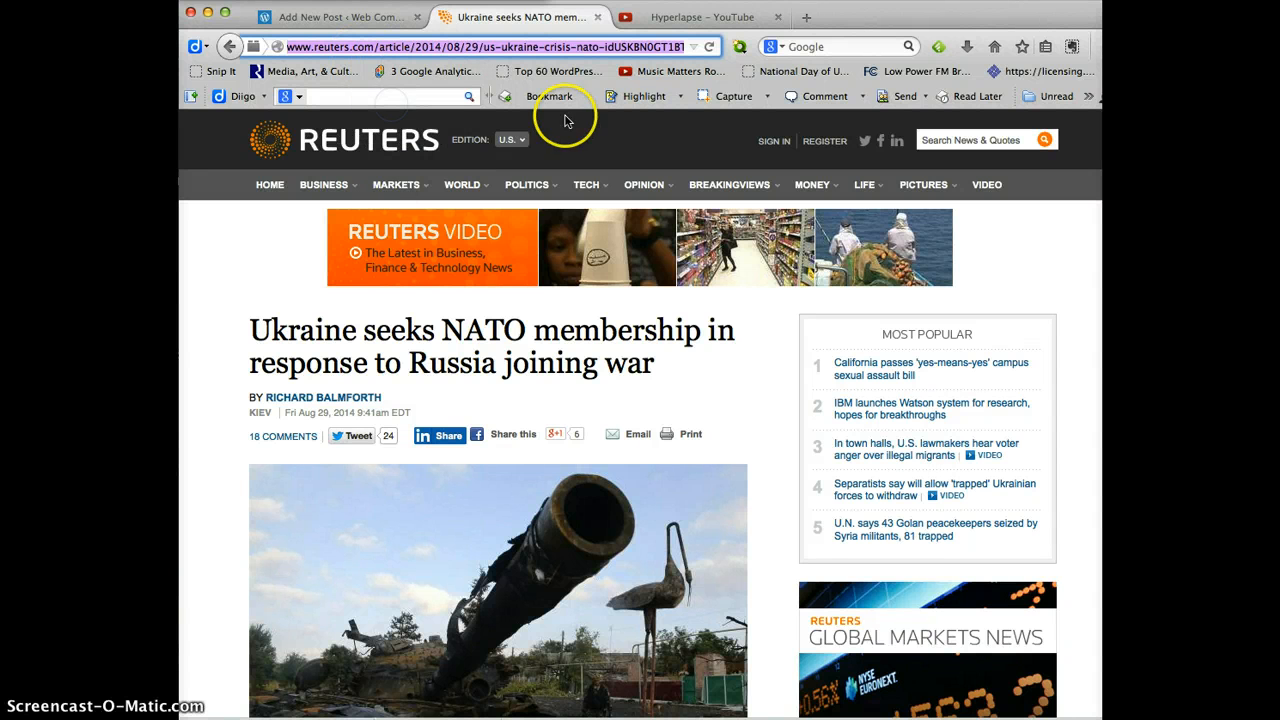
Return to the WordPress post draft and bring its body text and formatting controls into view.
click(350, 17)
scroll(577, 509, down, 1)
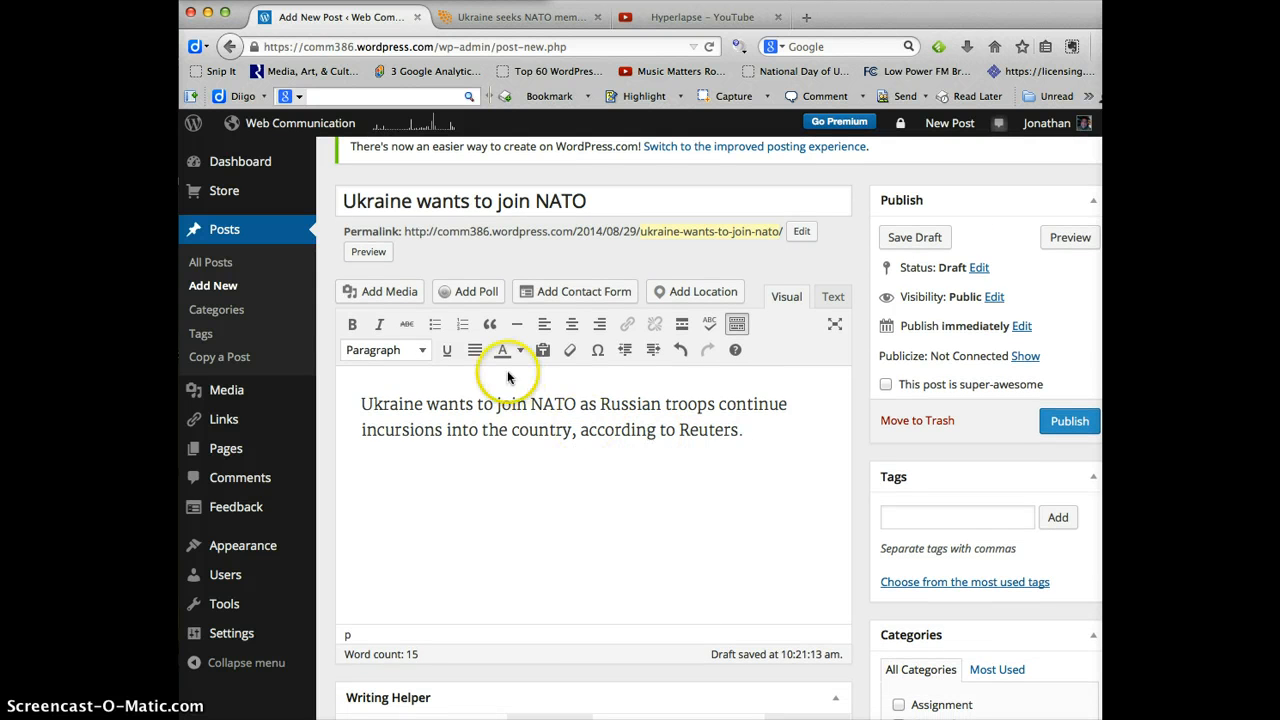
click(626, 331)
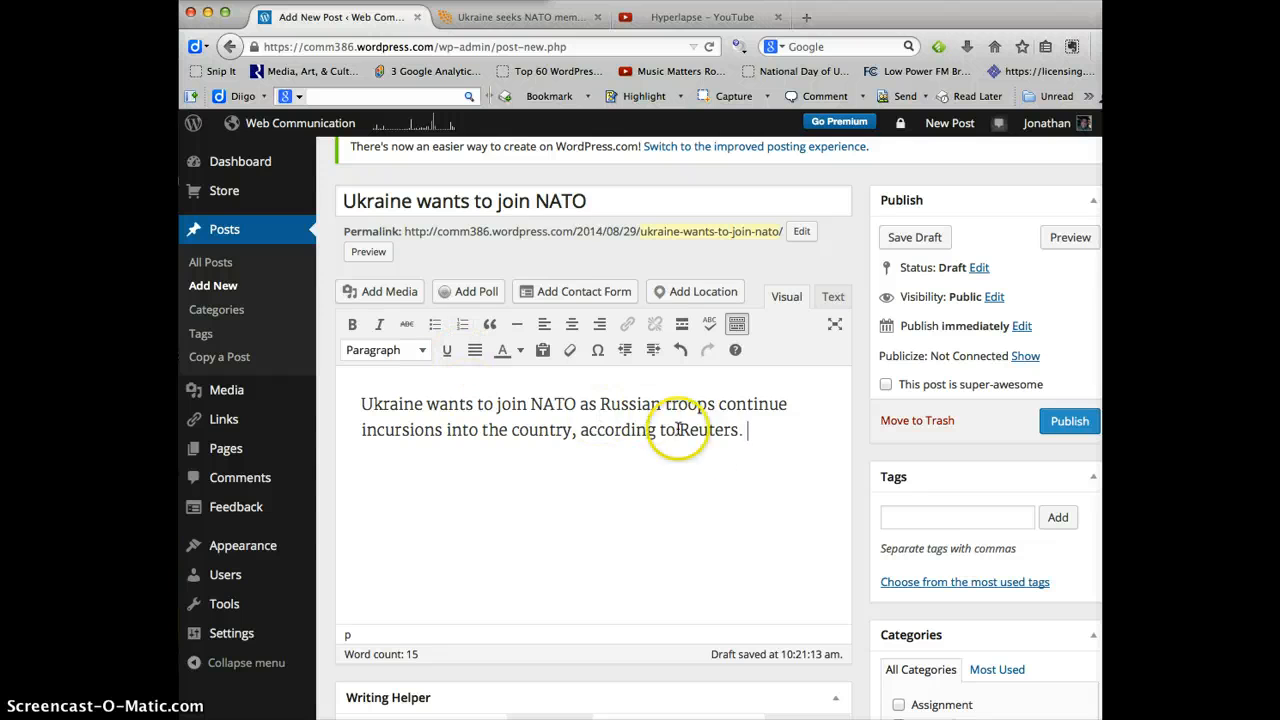
drag(738, 432, 580, 432)
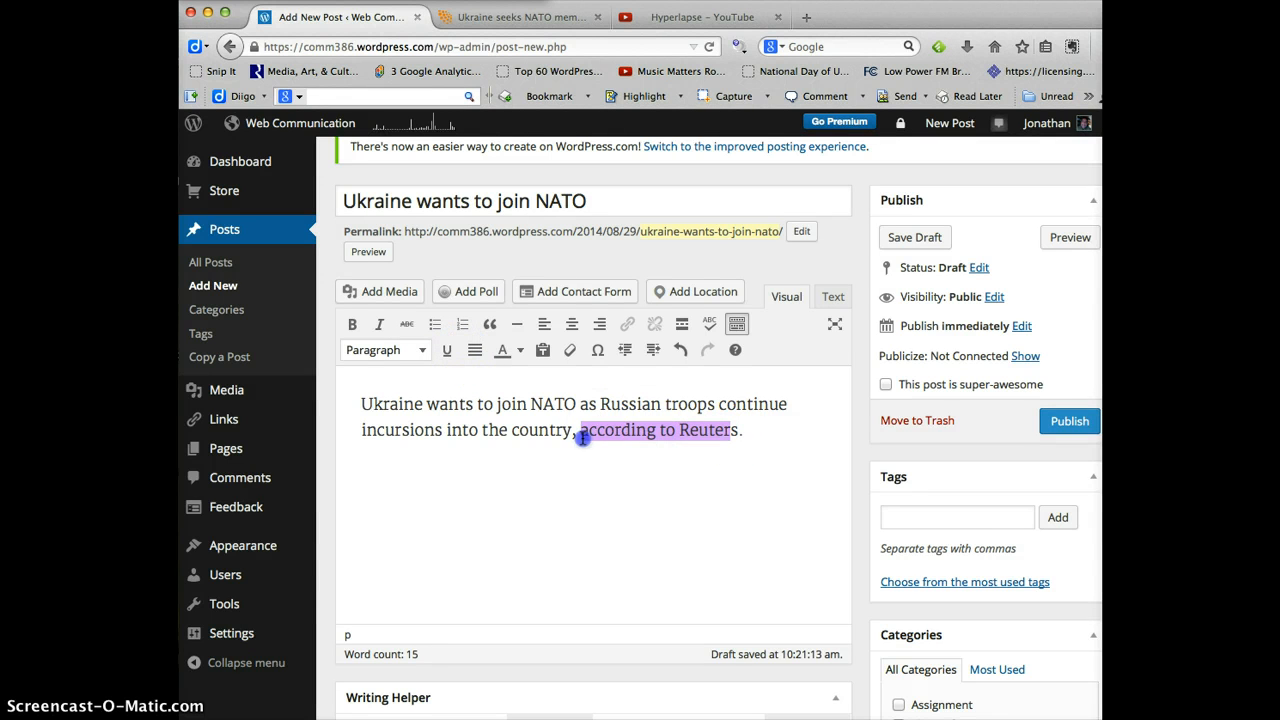
drag(742, 432, 578, 431)
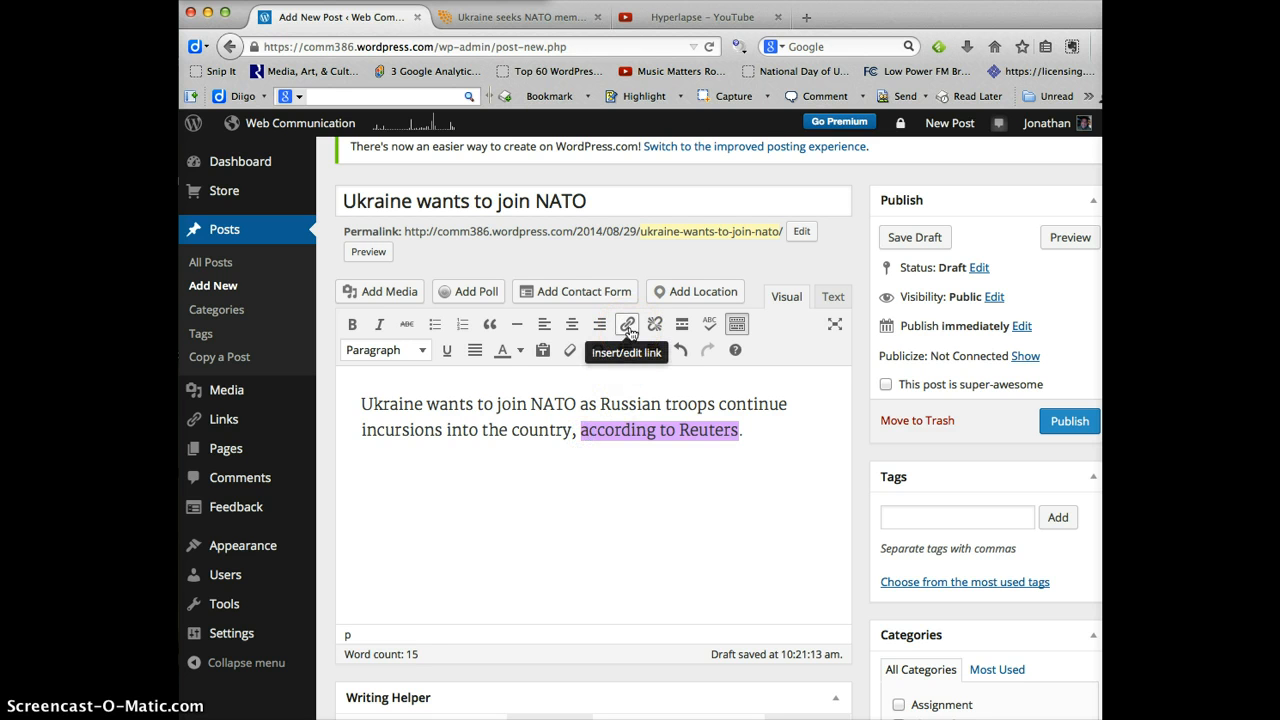
click(686, 536)
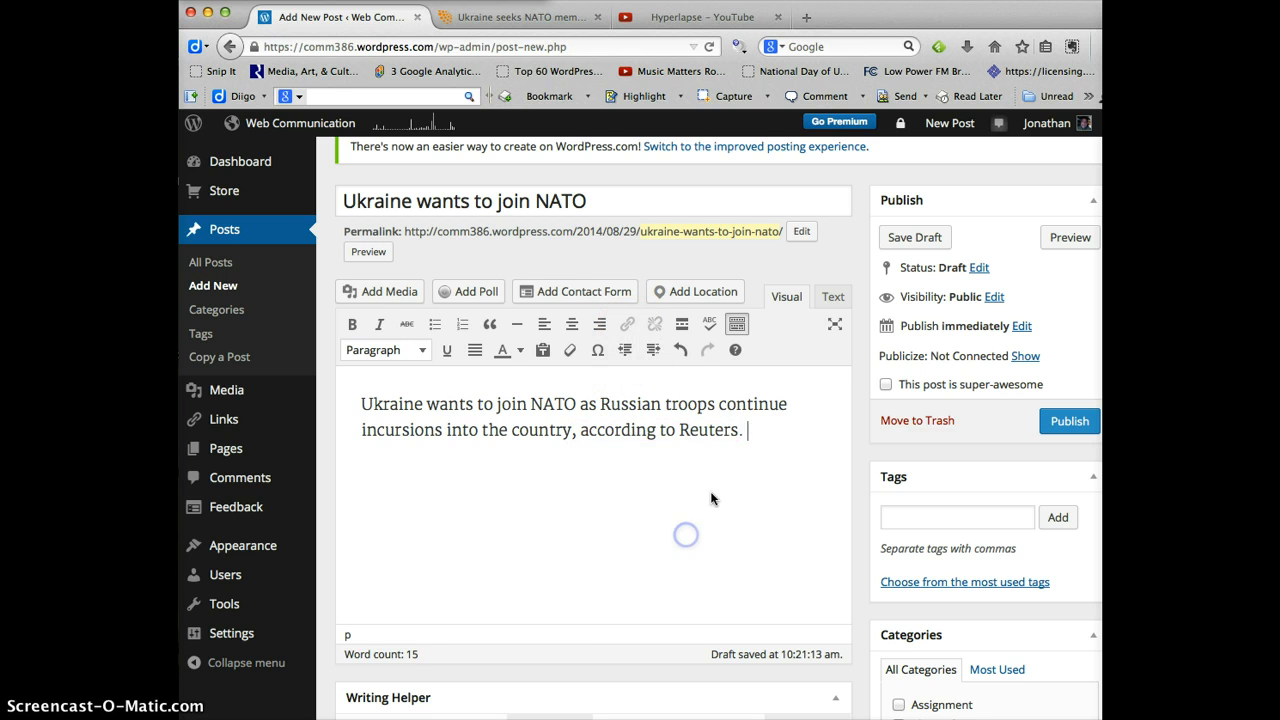
drag(745, 431, 583, 431)
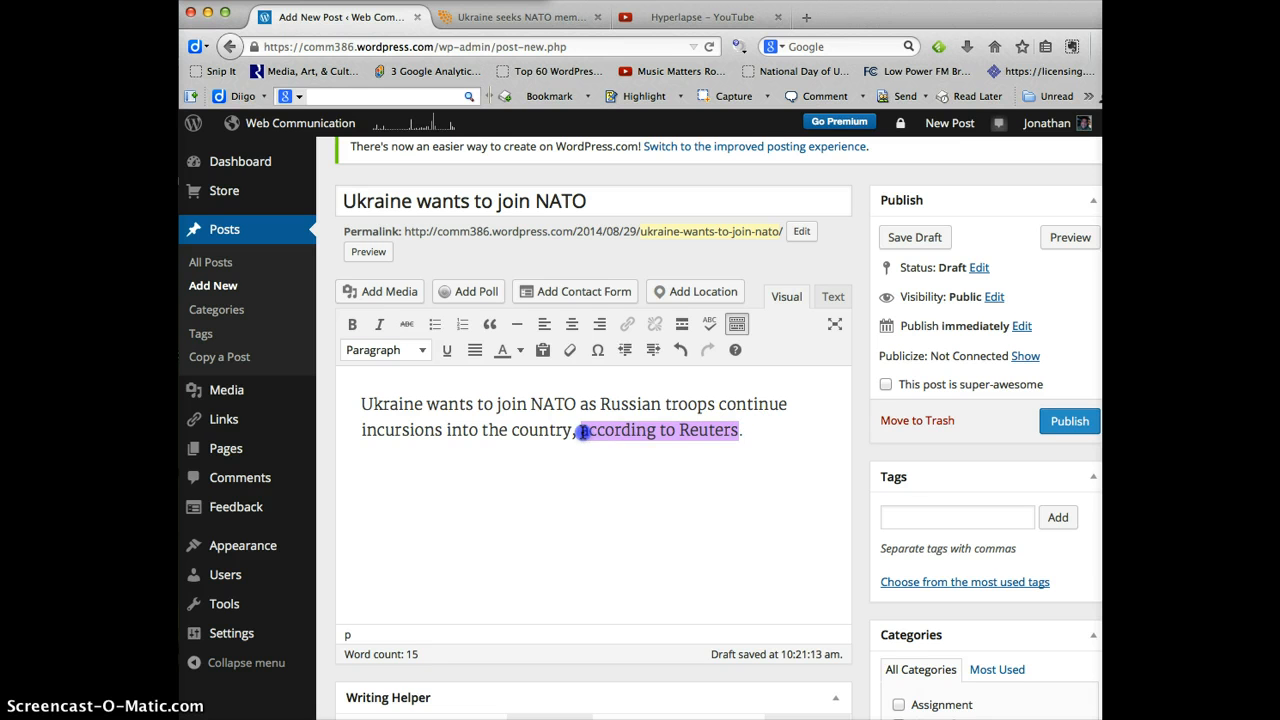
click(445, 421)
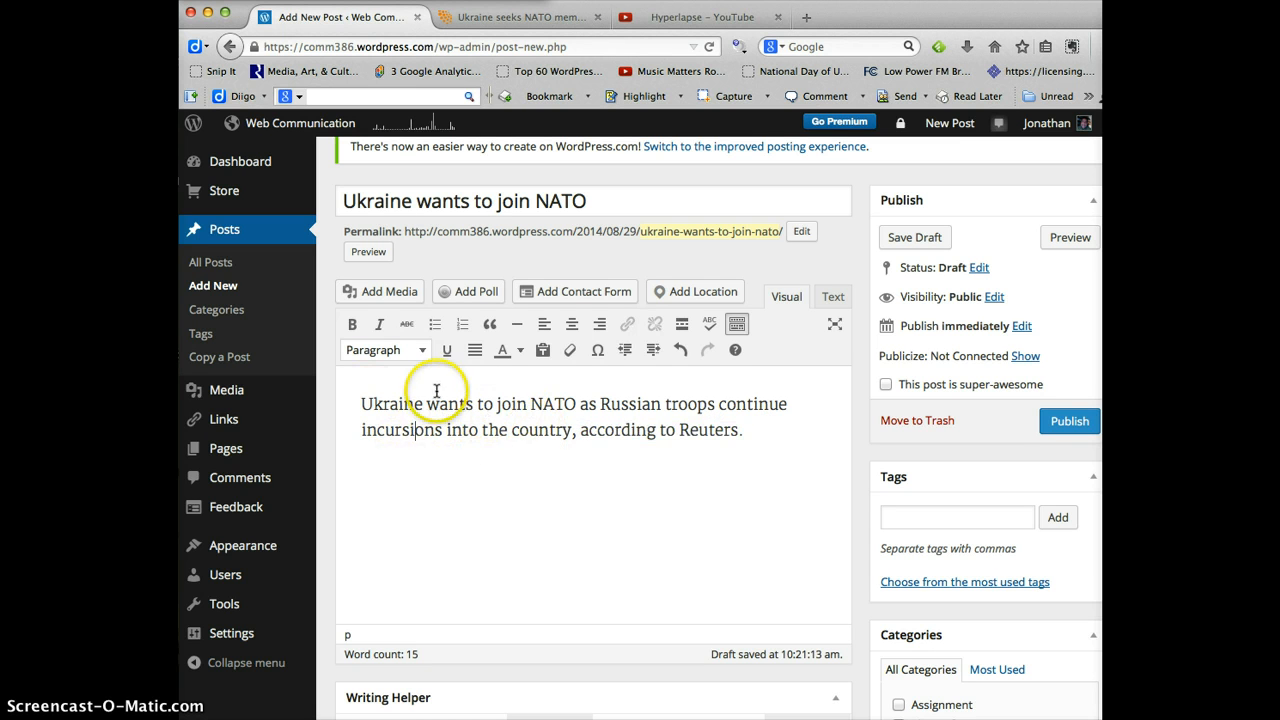
drag(577, 404, 360, 410)
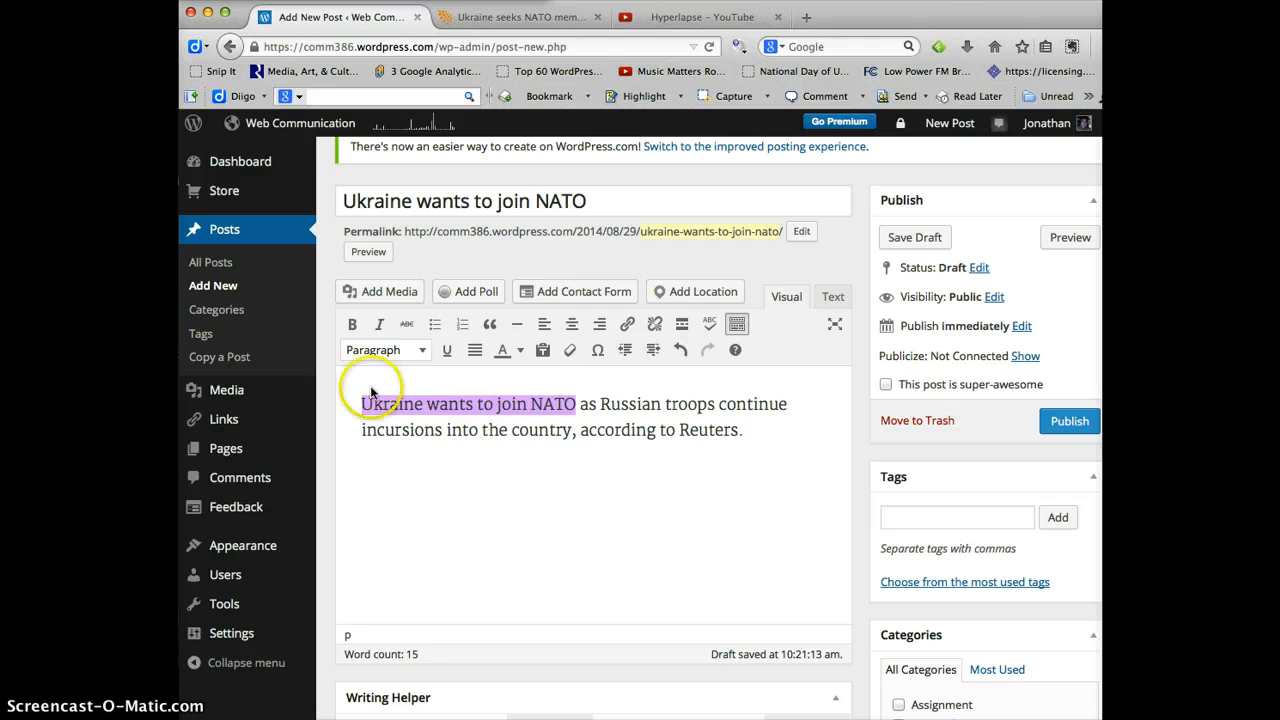
click(366, 403)
drag(362, 404, 775, 450)
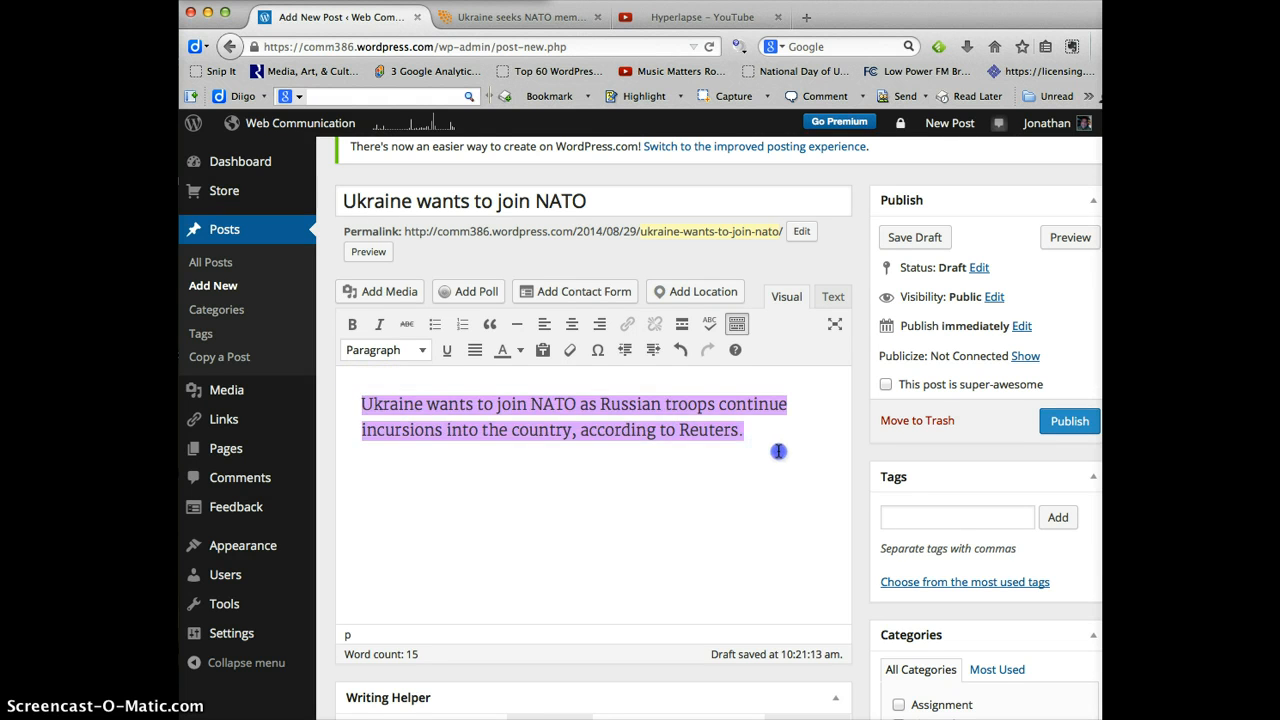
click(425, 403)
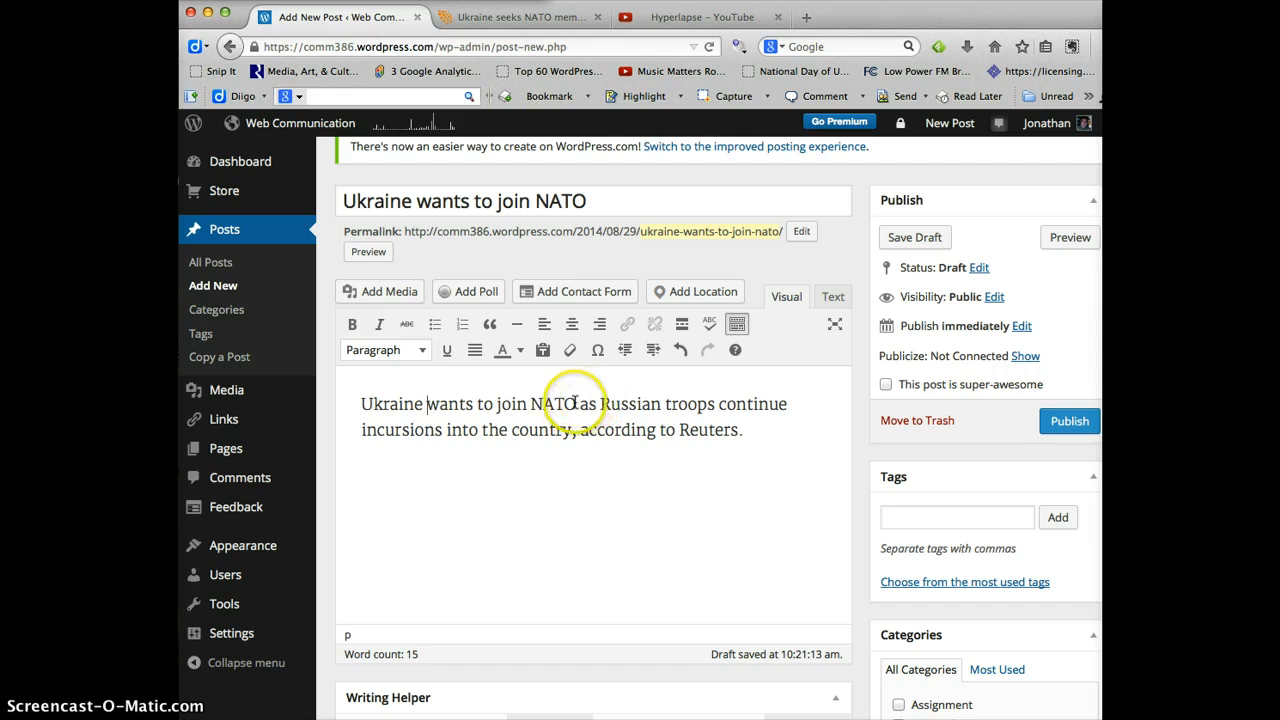
drag(577, 403, 428, 403)
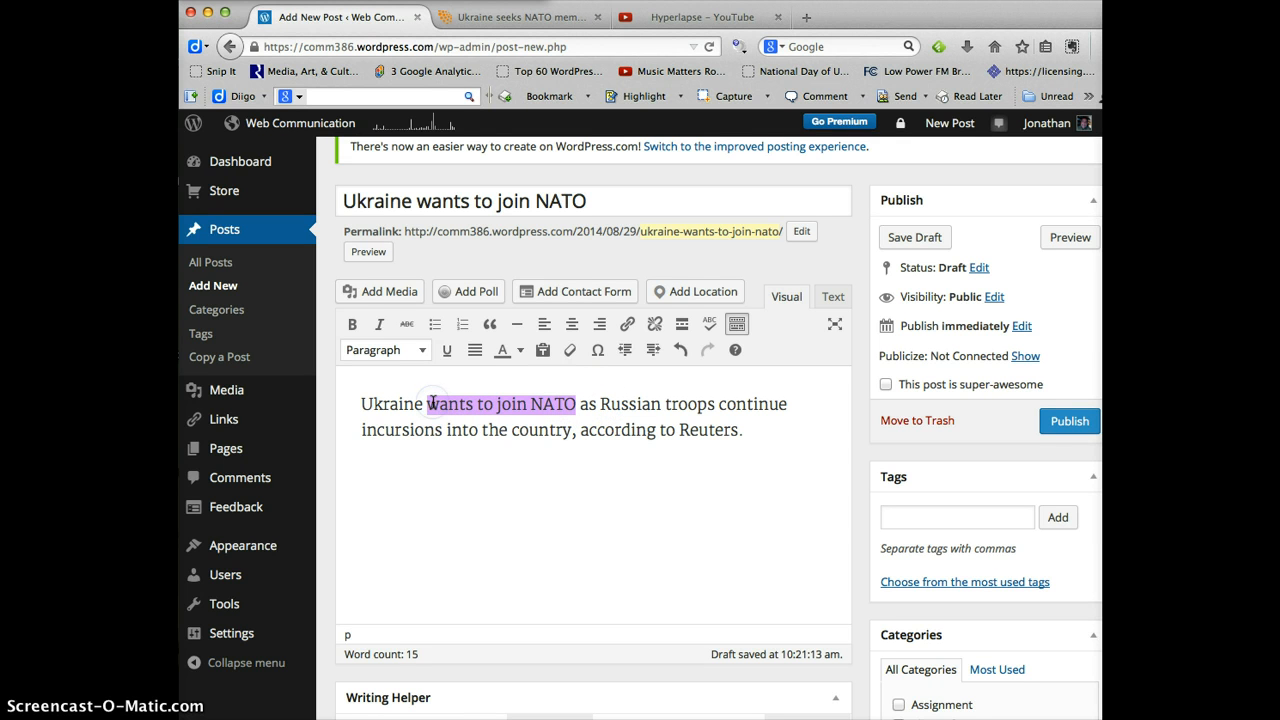
Link the opening words "Ukraine wants to join NATO" to the copied Reuters address, titled "Ukraine wants to join NATO" and opening in a new window/tab.
click(576, 403)
drag(576, 403, 361, 403)
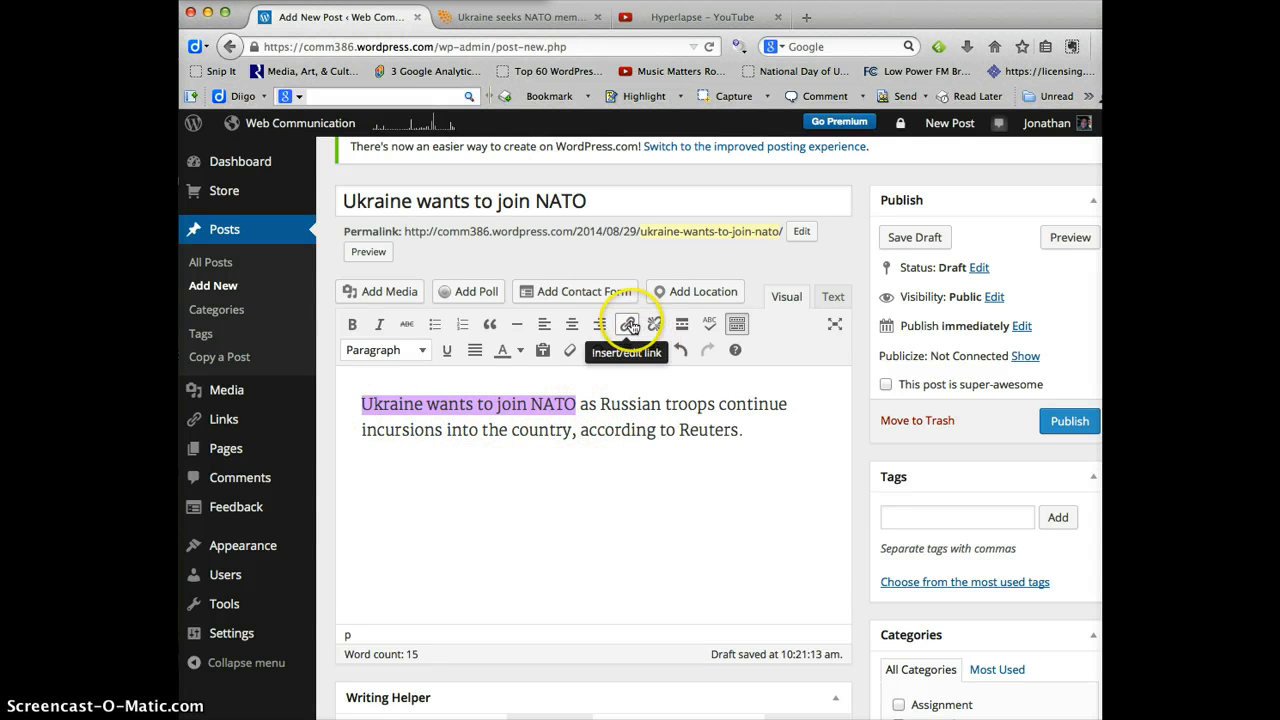
click(628, 325)
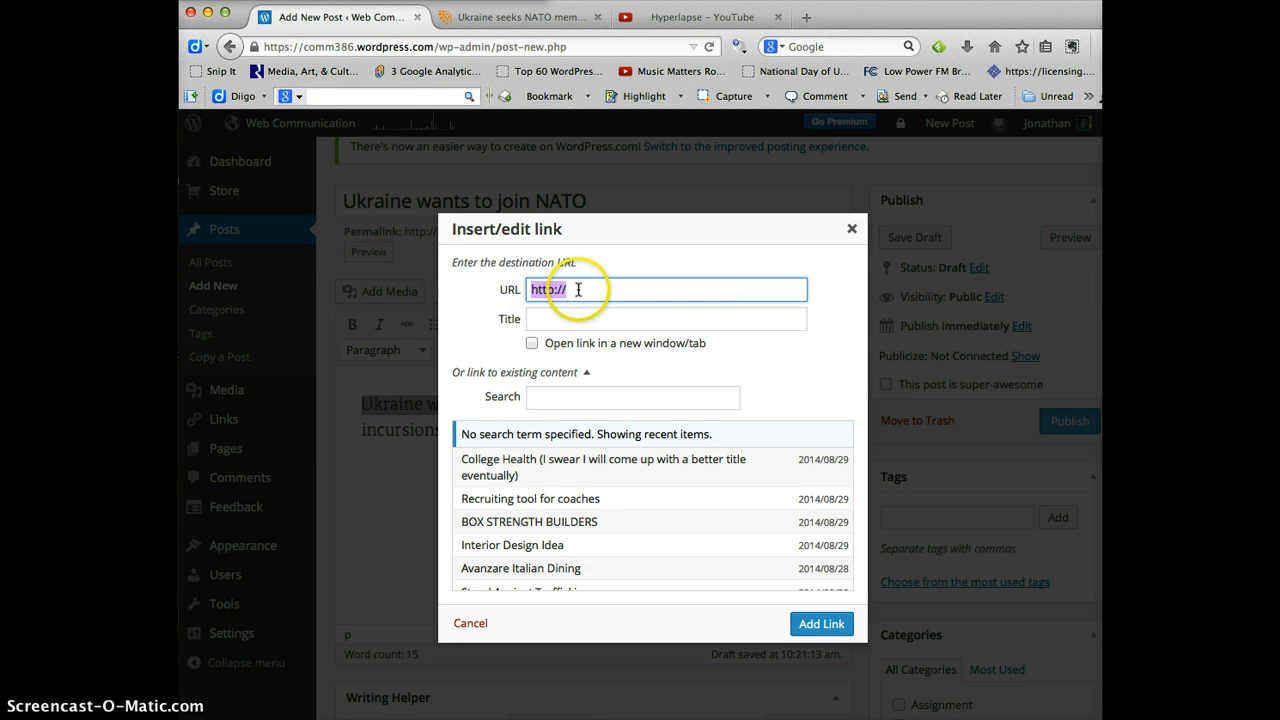
key(super+v)
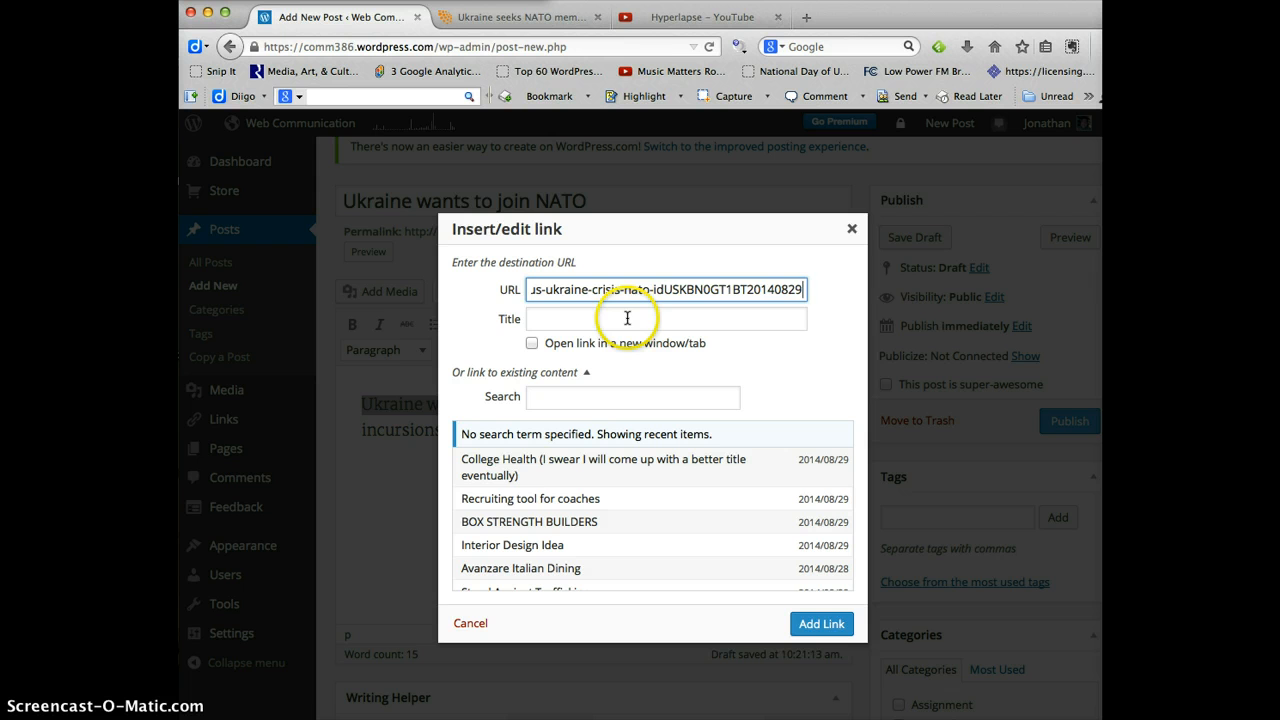
click(572, 320)
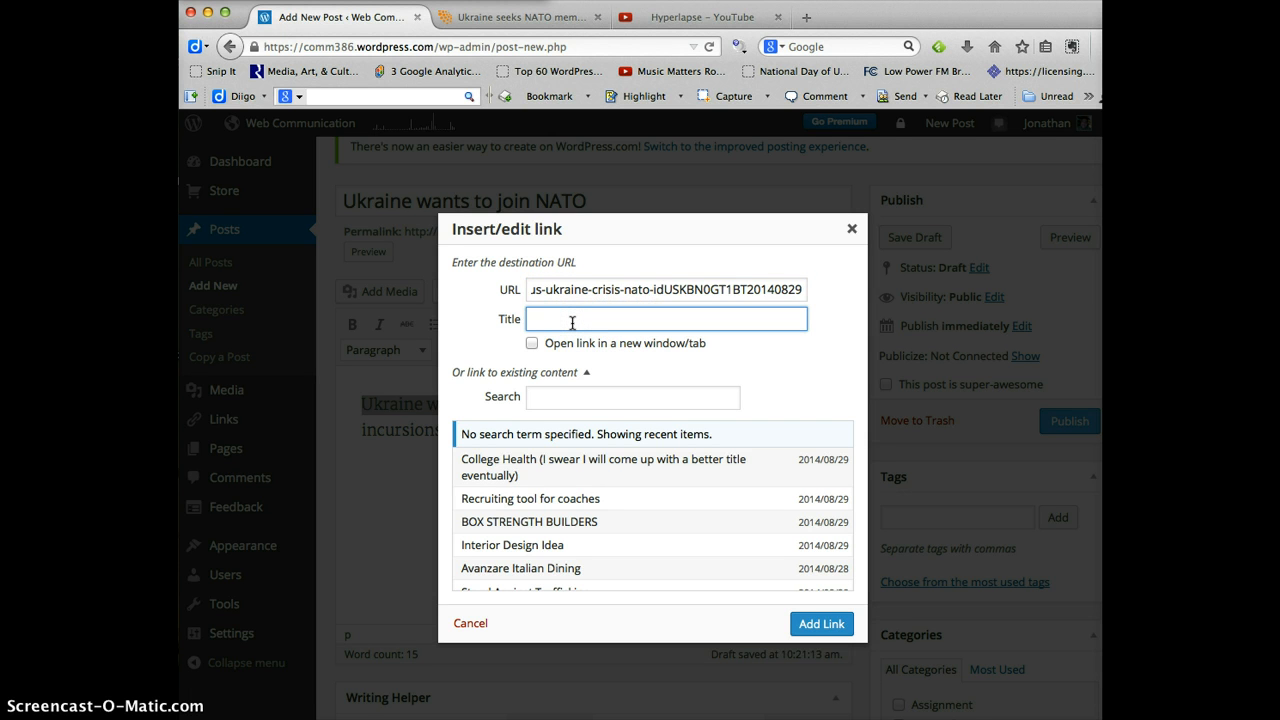
text(Ukraine wants to join NATO)
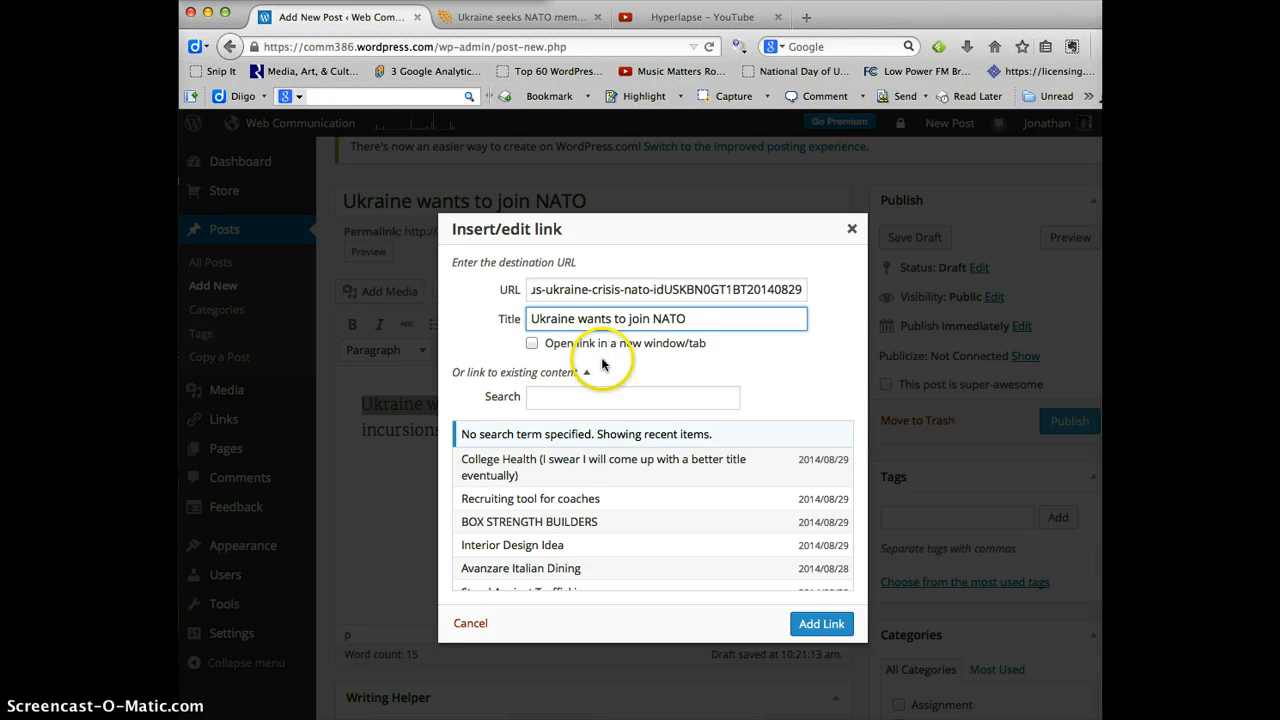
click(532, 344)
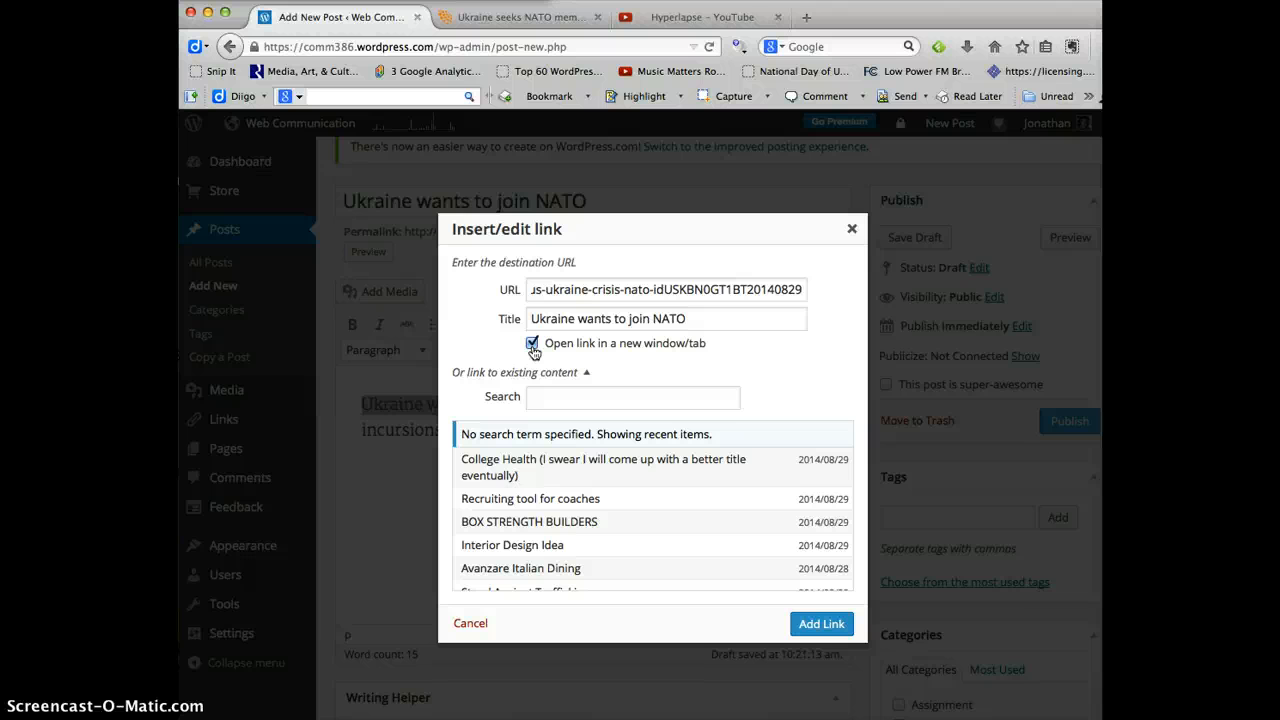
click(823, 624)
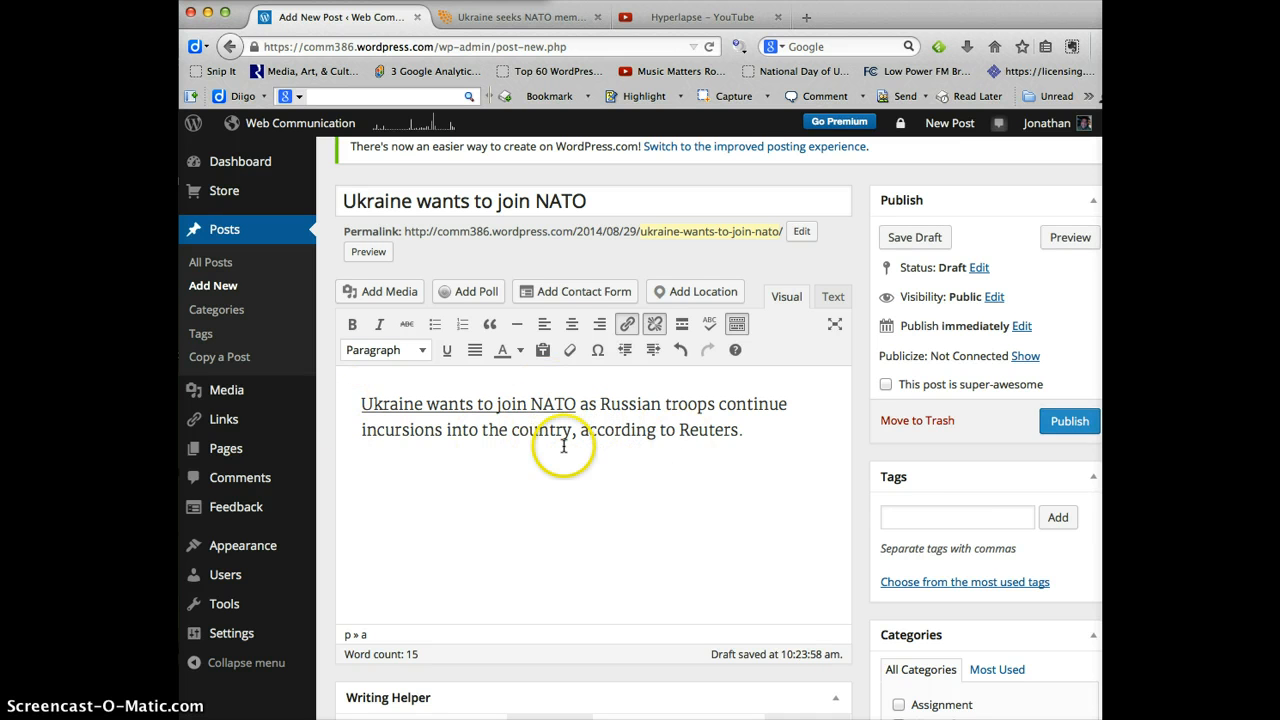
Preview the post, test the "Ukraine wants to join NATO" link, and close the opened article and the preview.
click(1070, 238)
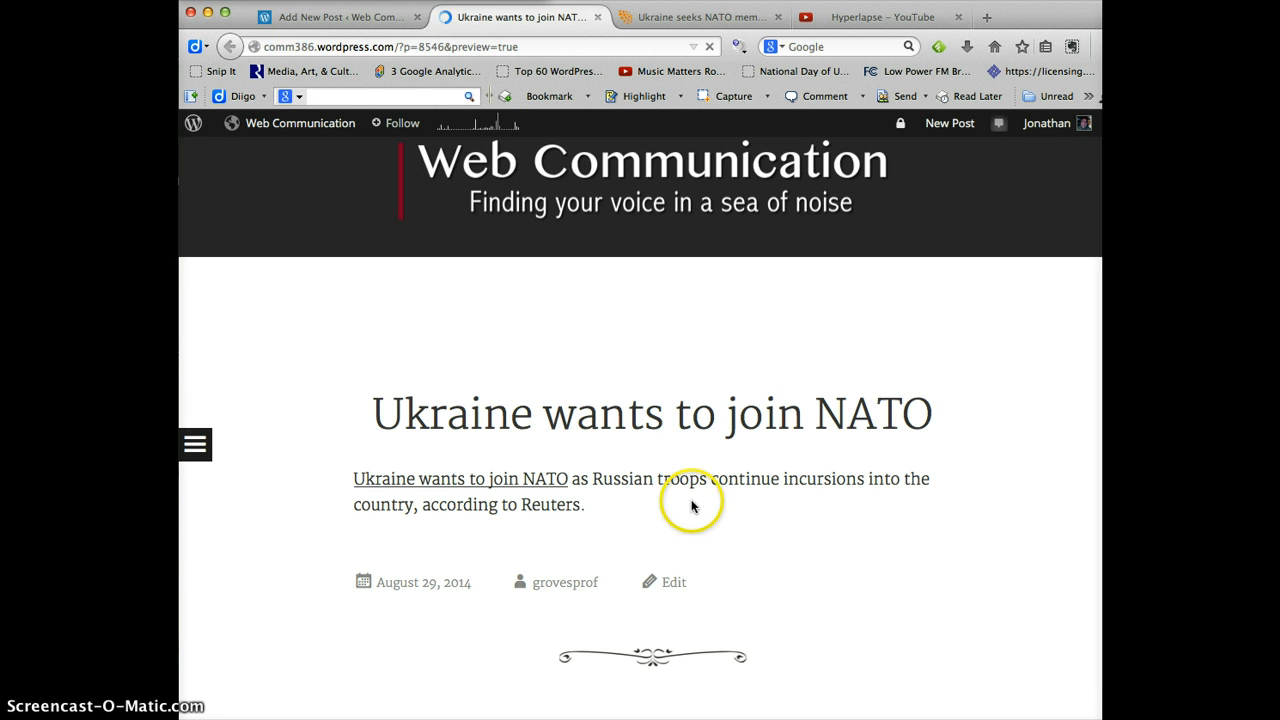
scroll(694, 506, down, 1)
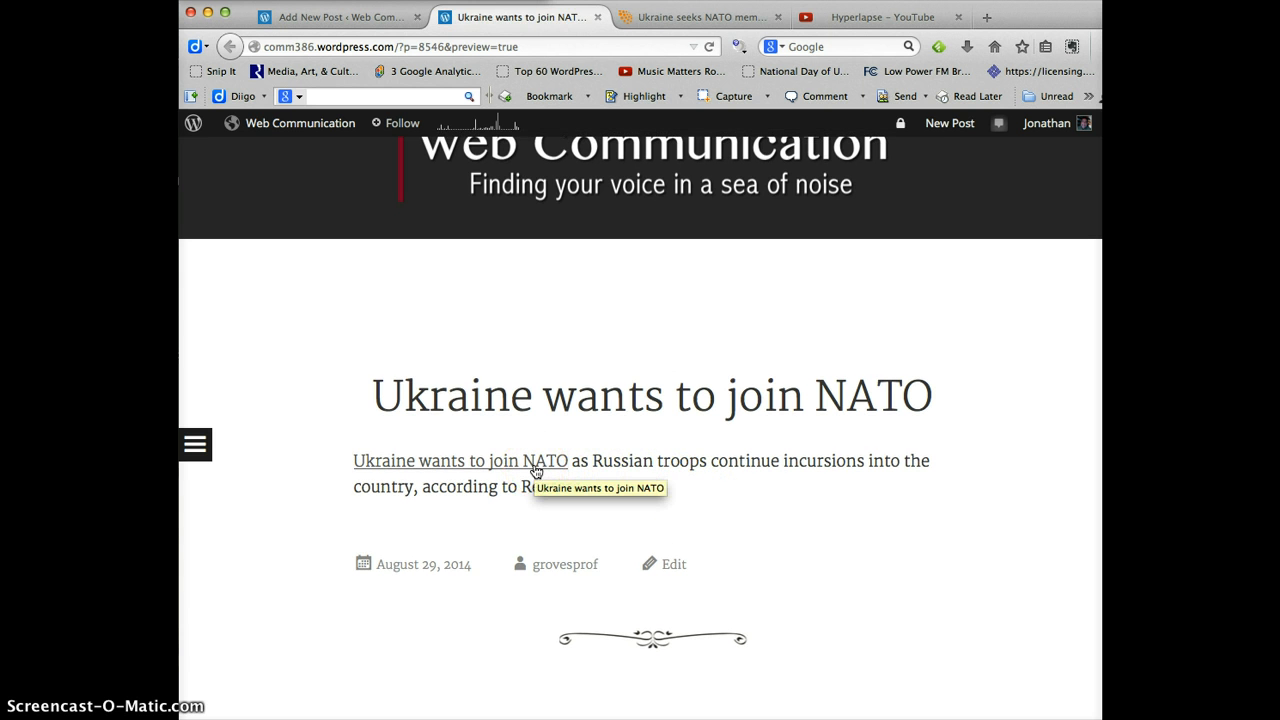
click(535, 466)
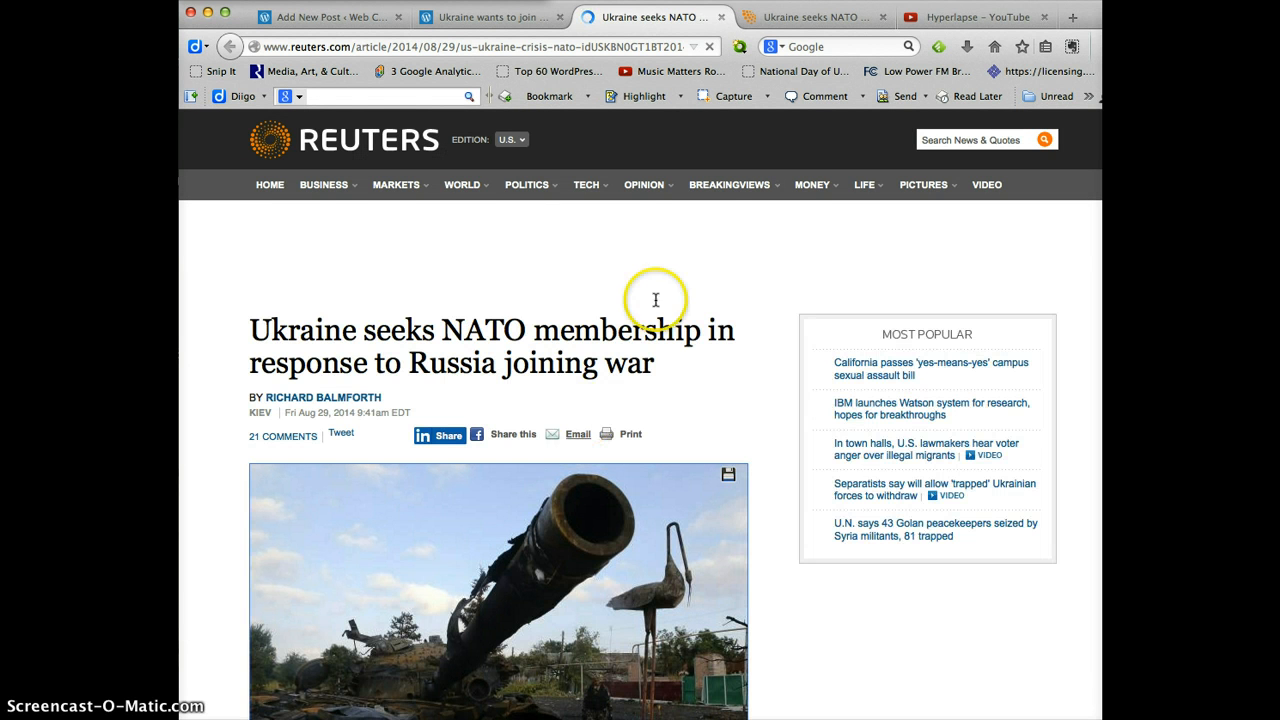
click(697, 246)
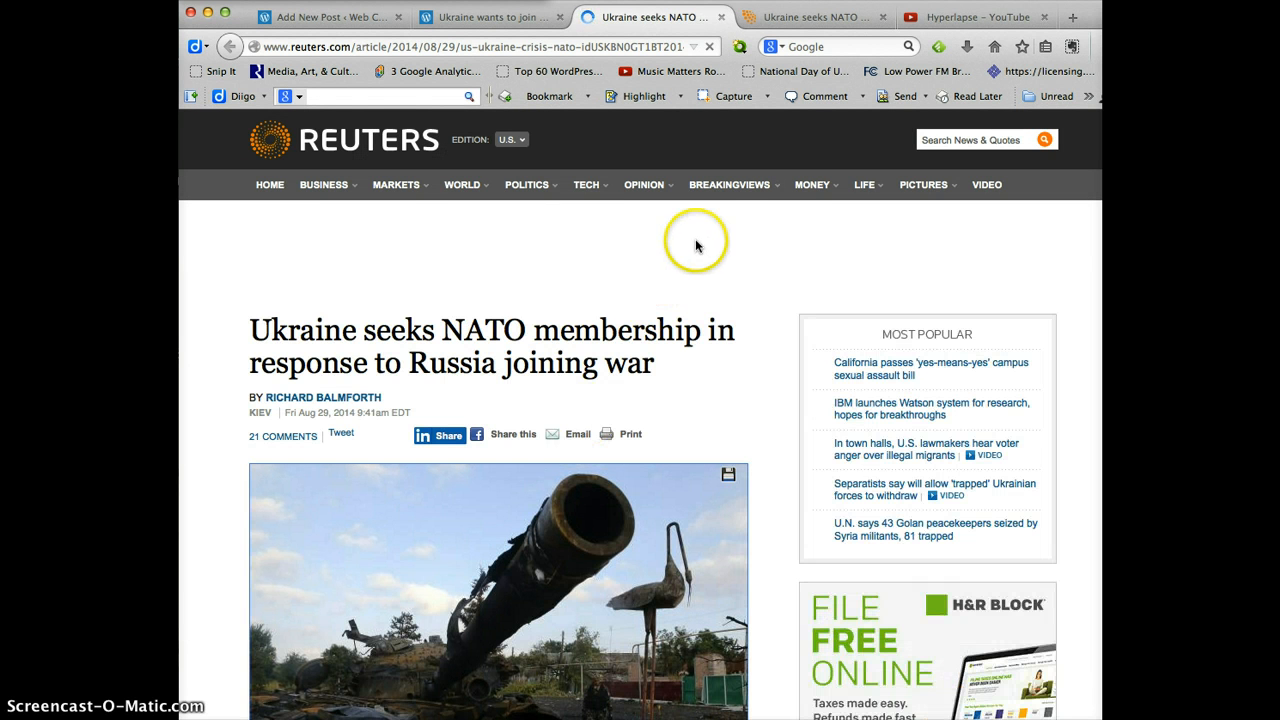
click(723, 18)
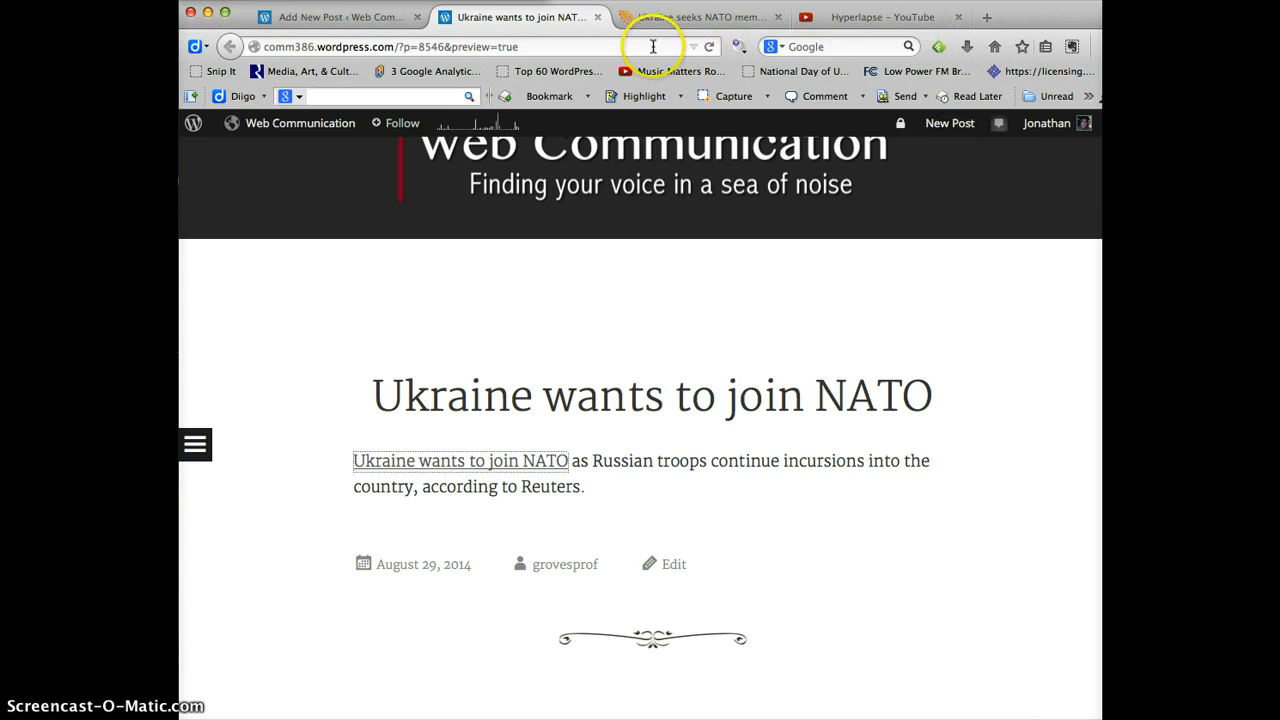
click(598, 17)
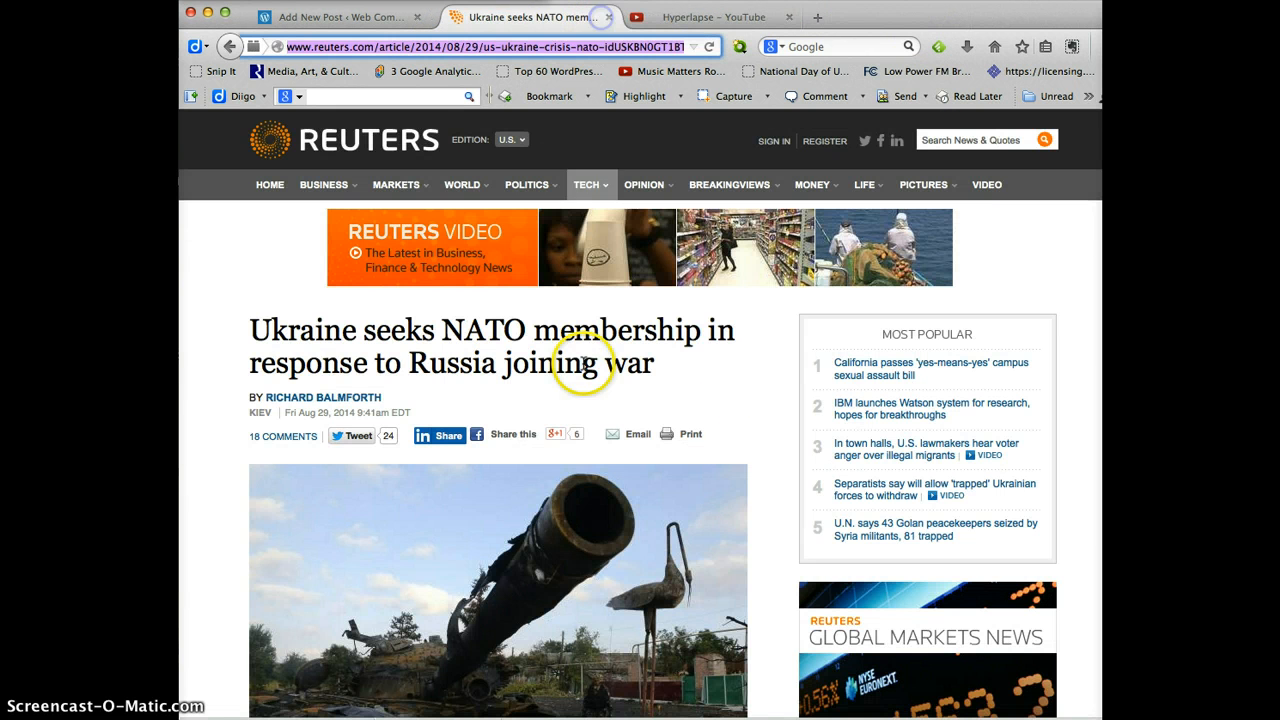
Return to the post draft and start a new paragraph below the Reuters sentence.
click(346, 17)
scroll(543, 460, down, 2)
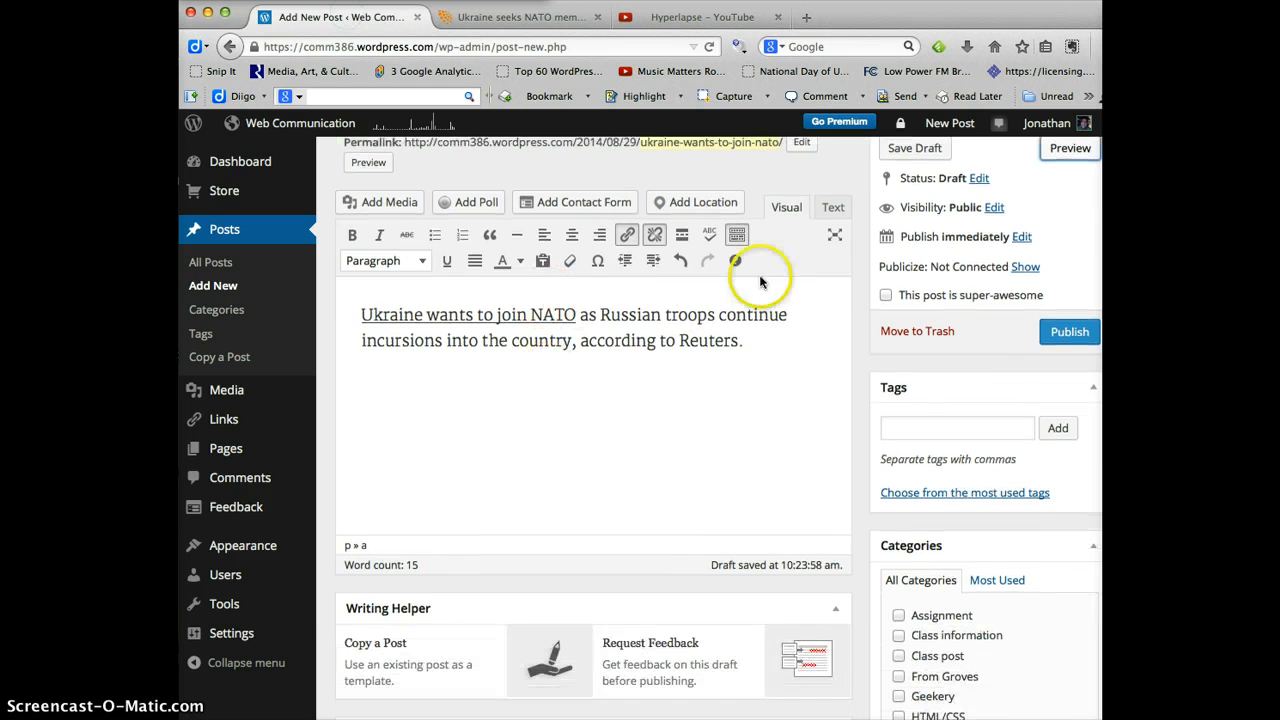
click(755, 341)
key(Return)
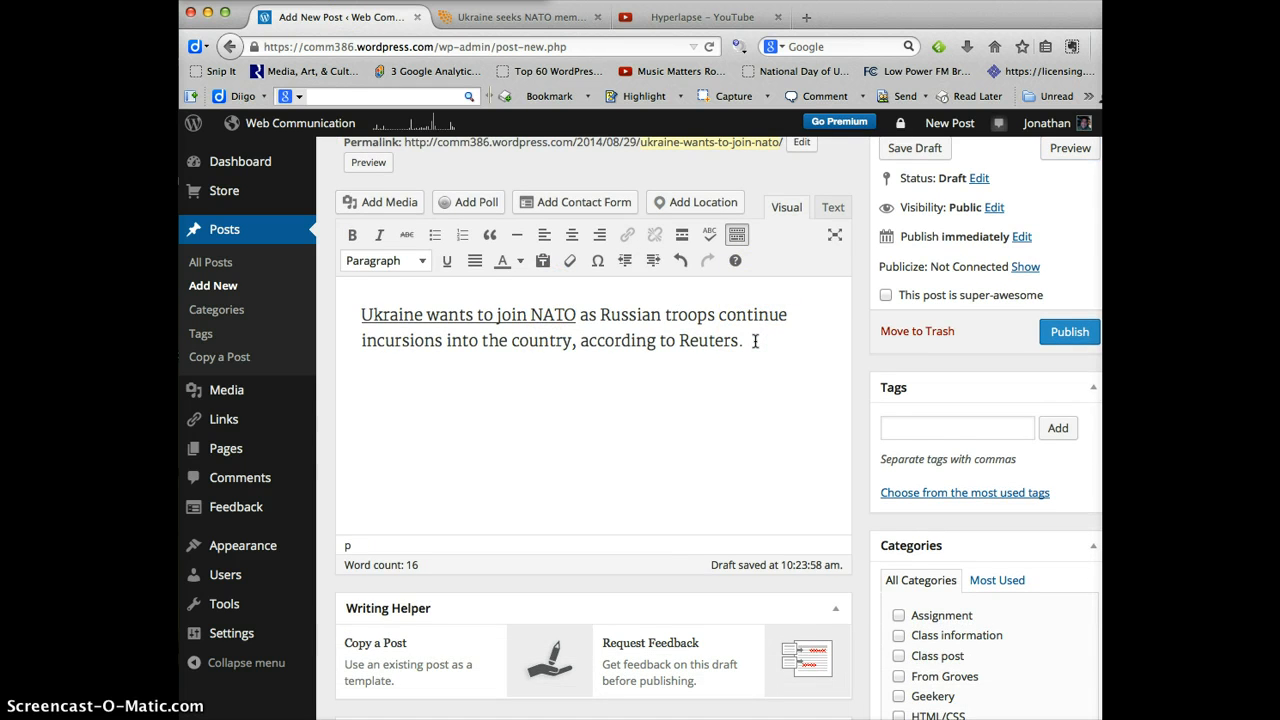
scroll(755, 341, up, 3)
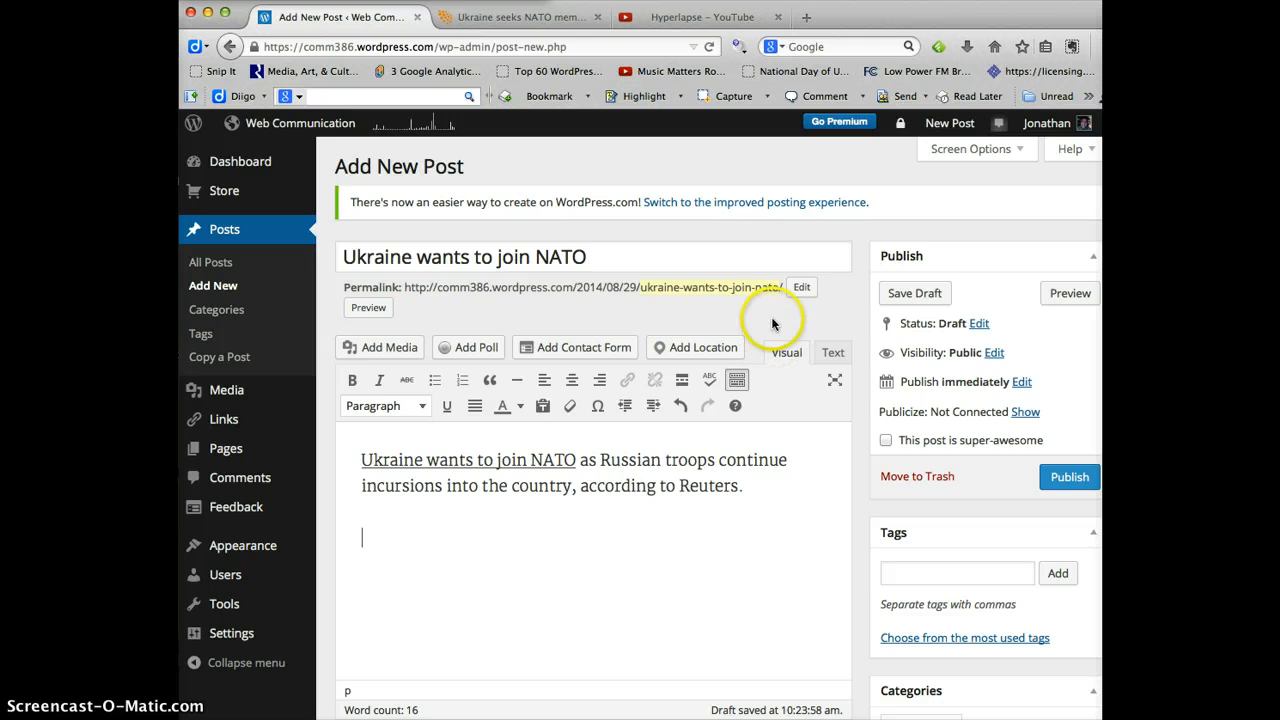
Switch to the open YouTube page of the Hyperlapse video and examine its sharing options and embed code.
click(700, 18)
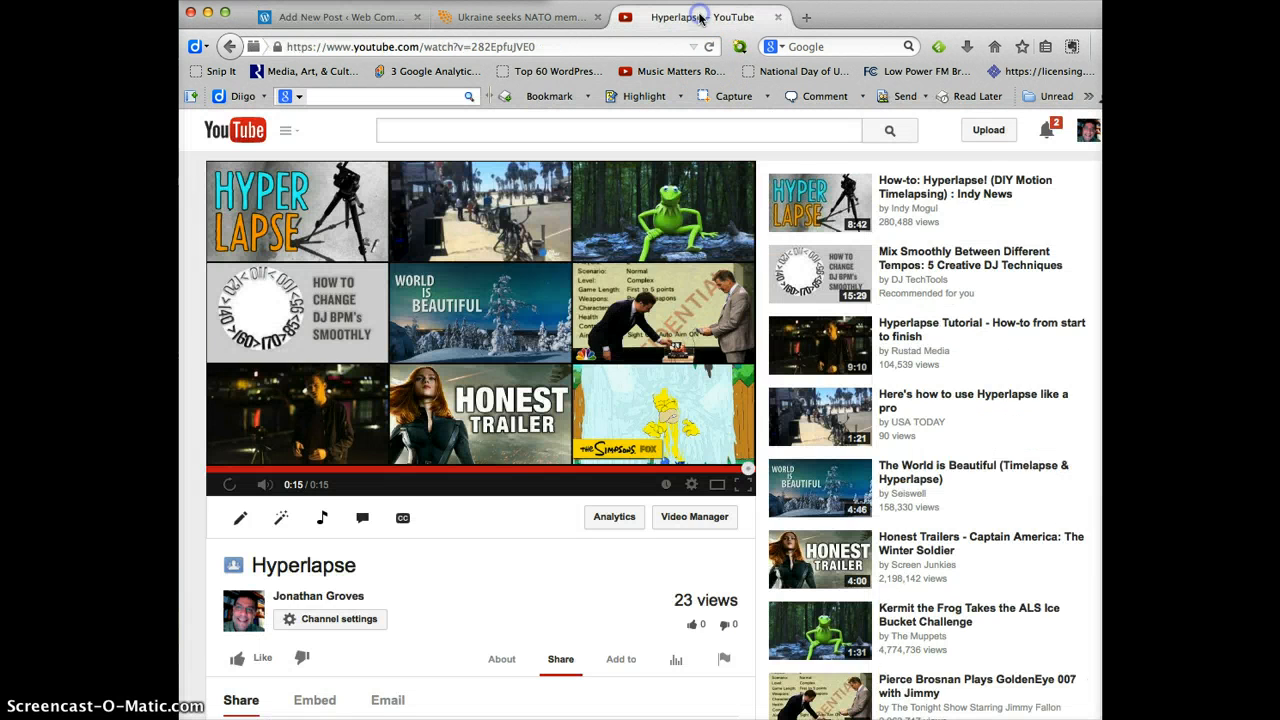
scroll(585, 297, down, 3)
scroll(585, 297, down, 1)
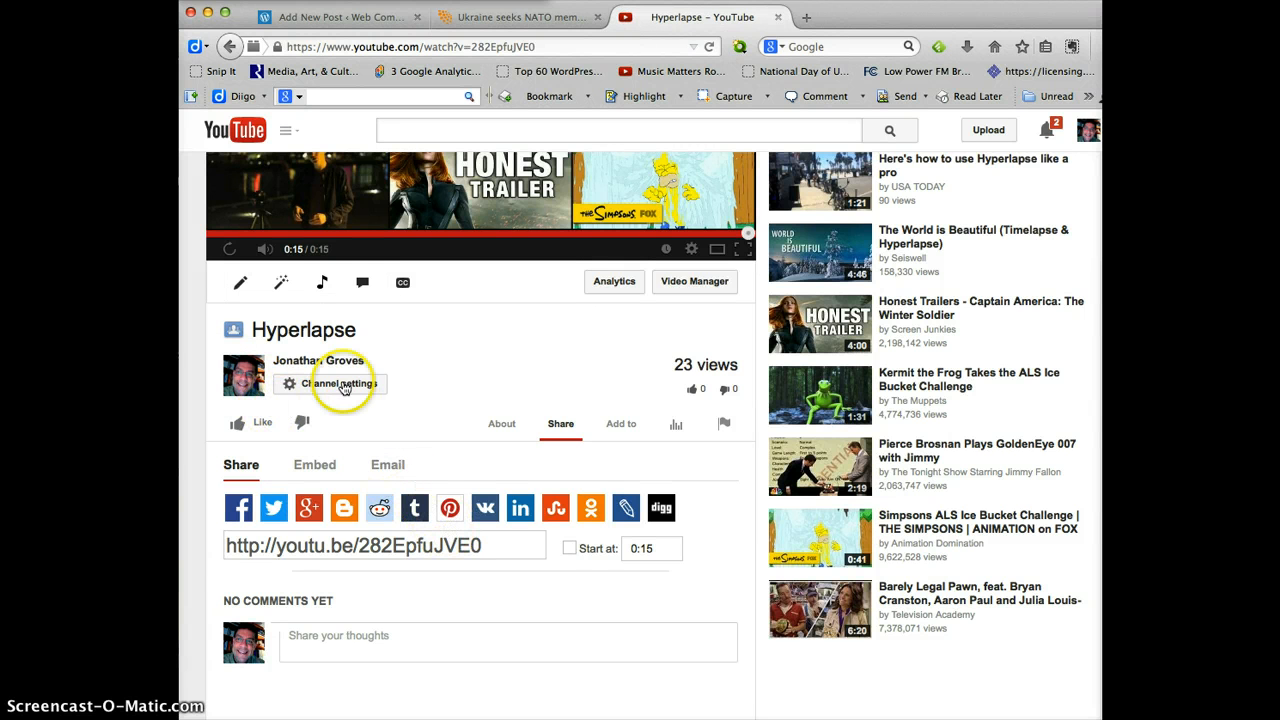
scroll(350, 388, down, 1)
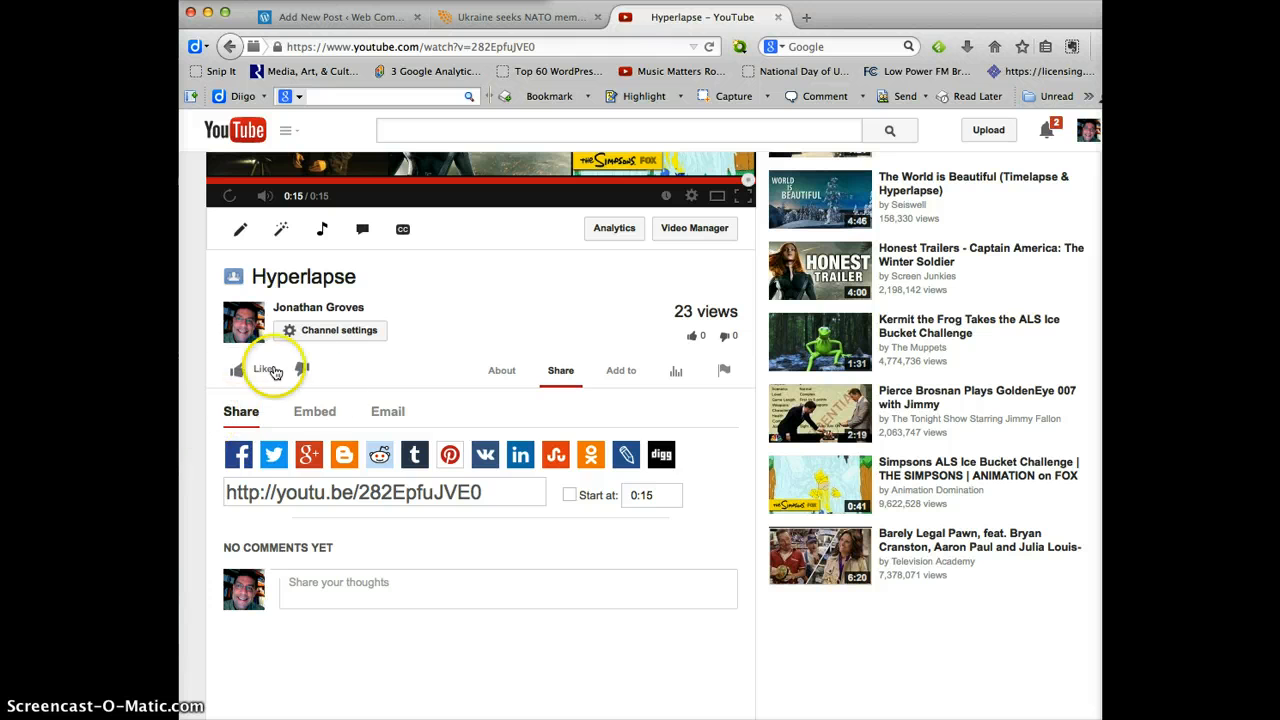
click(325, 413)
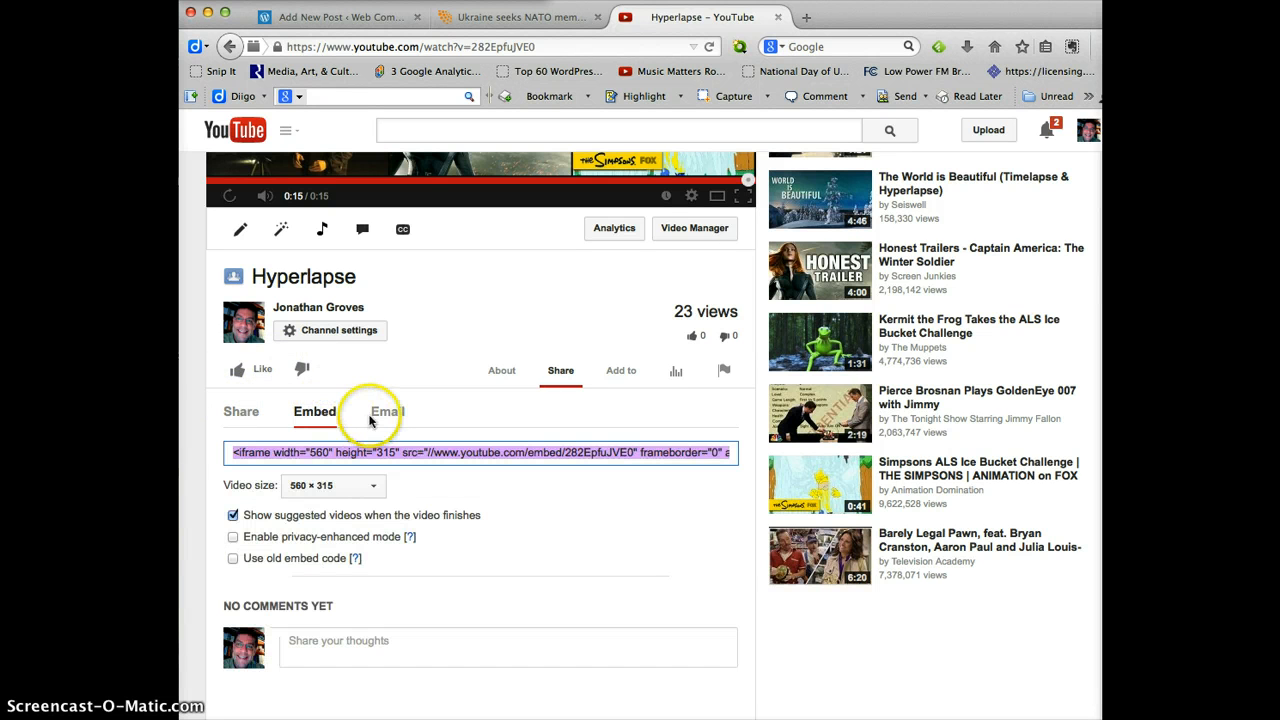
scroll(366, 380, up, 5)
scroll(367, 357, down, 6)
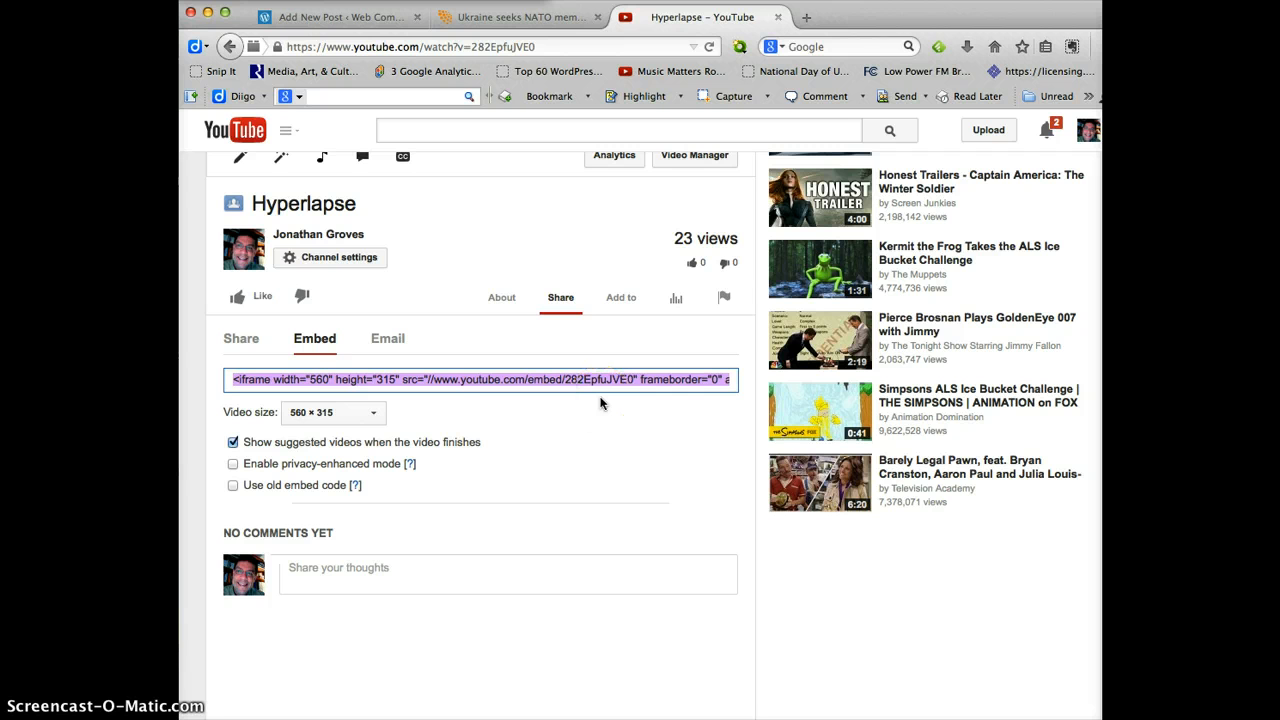
click(244, 338)
drag(497, 421, 187, 419)
key(super+c)
click(551, 217)
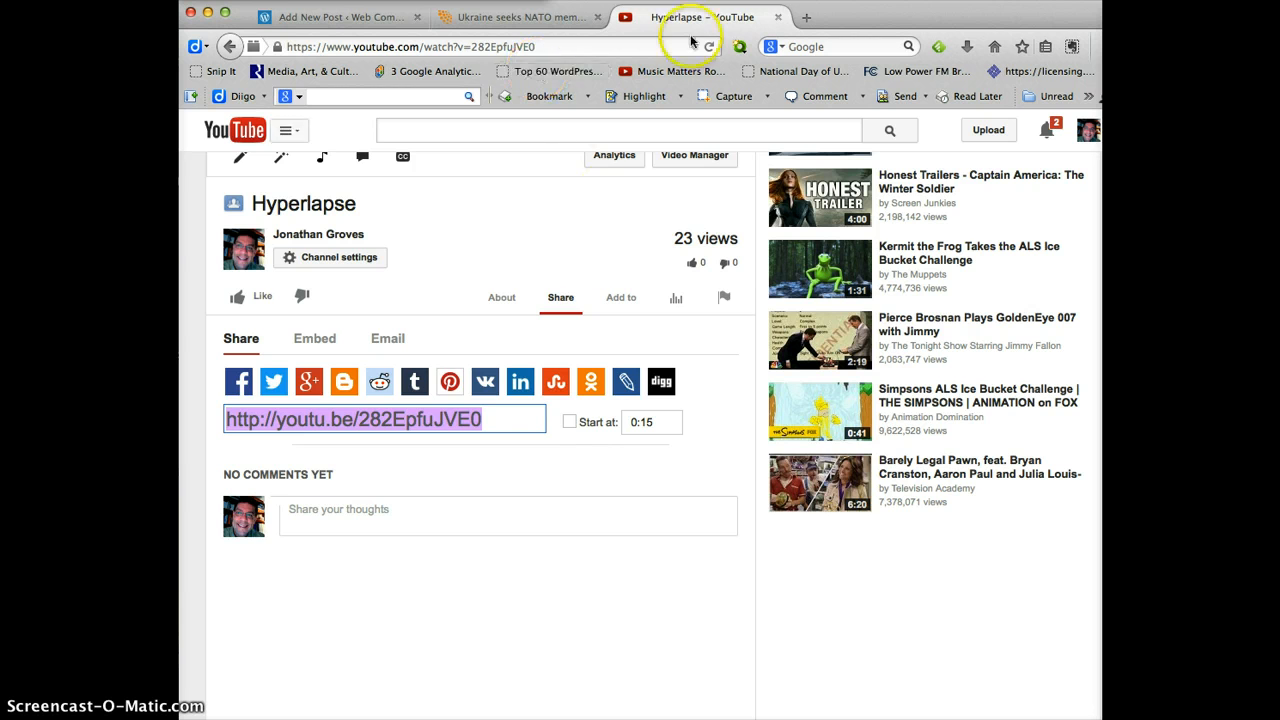
click(340, 17)
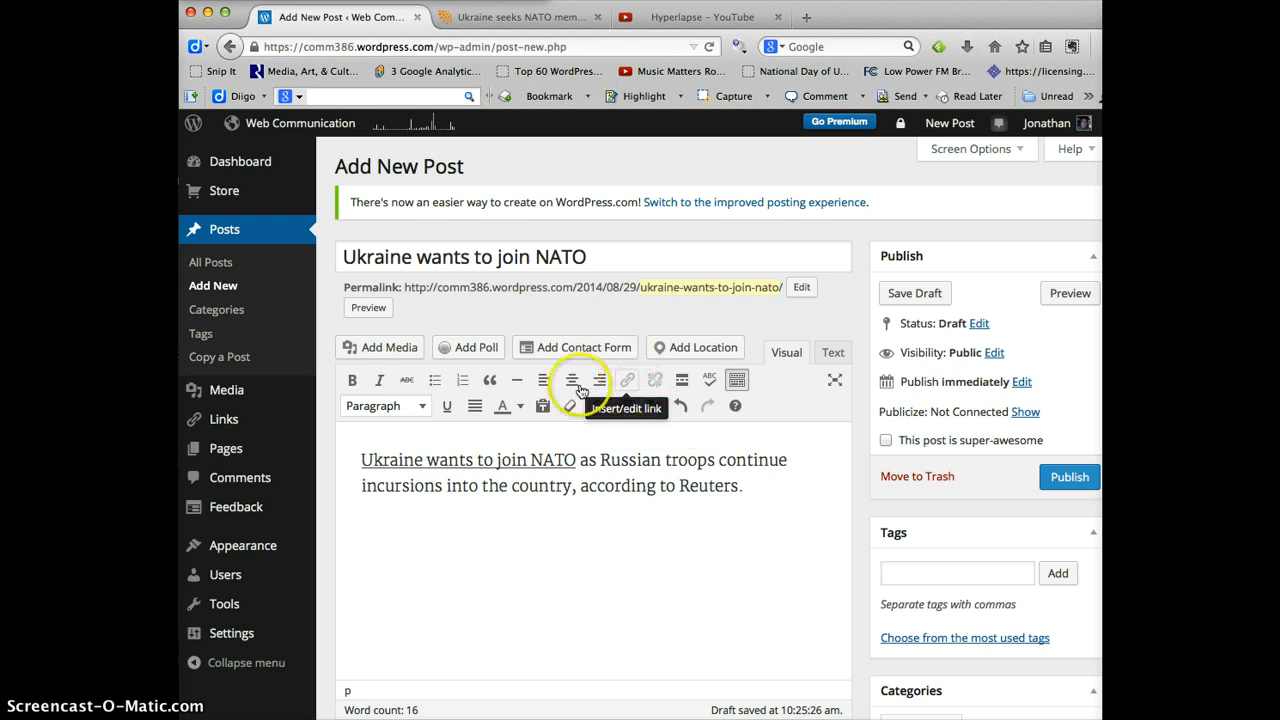
click(389, 346)
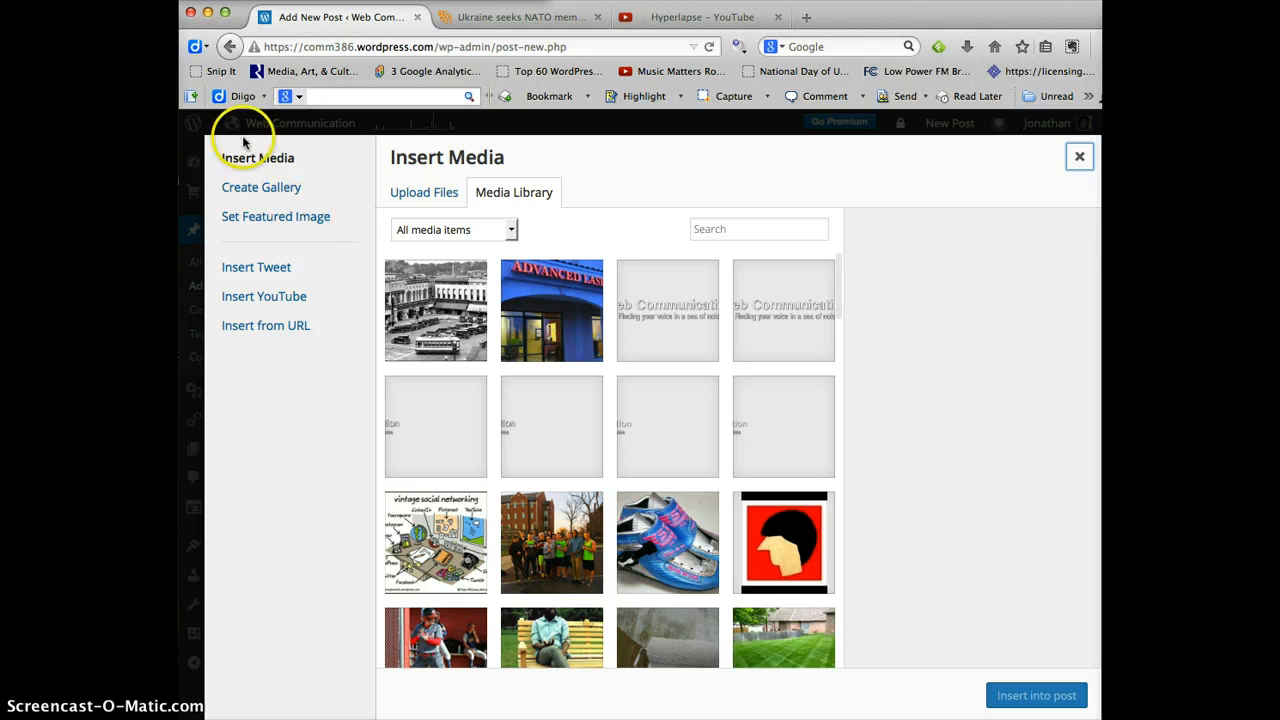
click(277, 326)
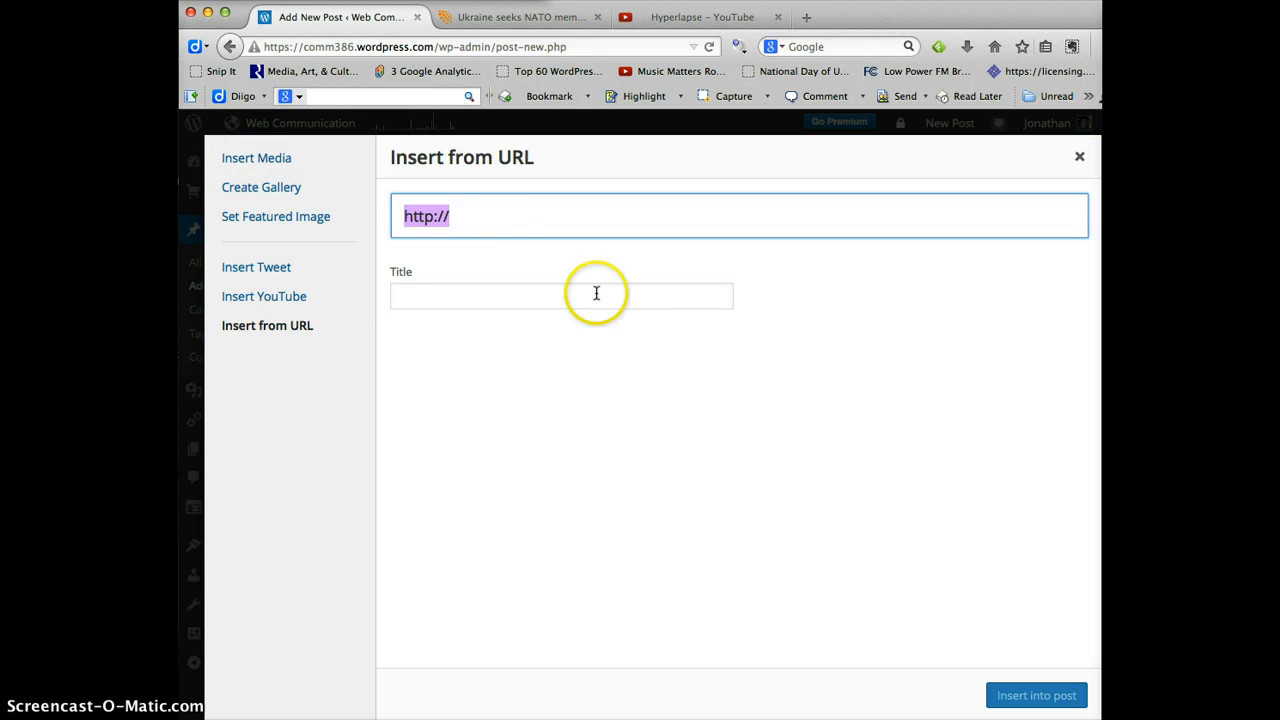
key(super+v)
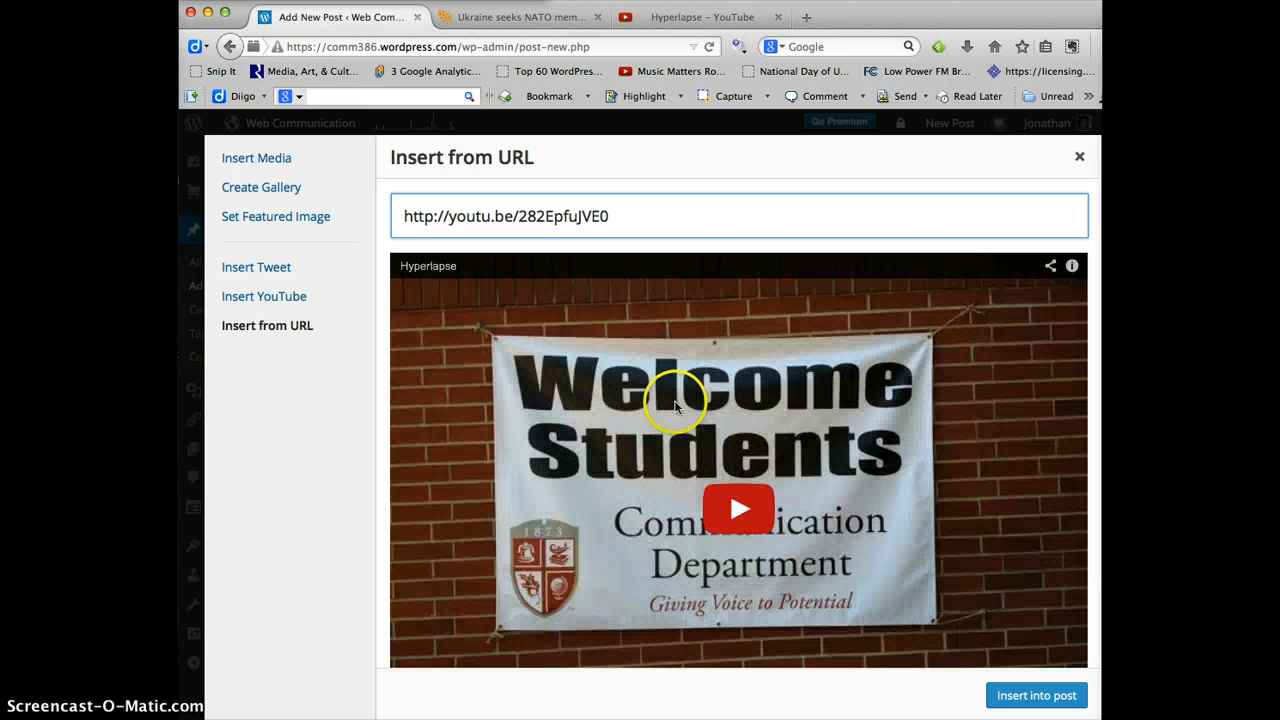
scroll(675, 400, down, 2)
scroll(675, 408, up, 2)
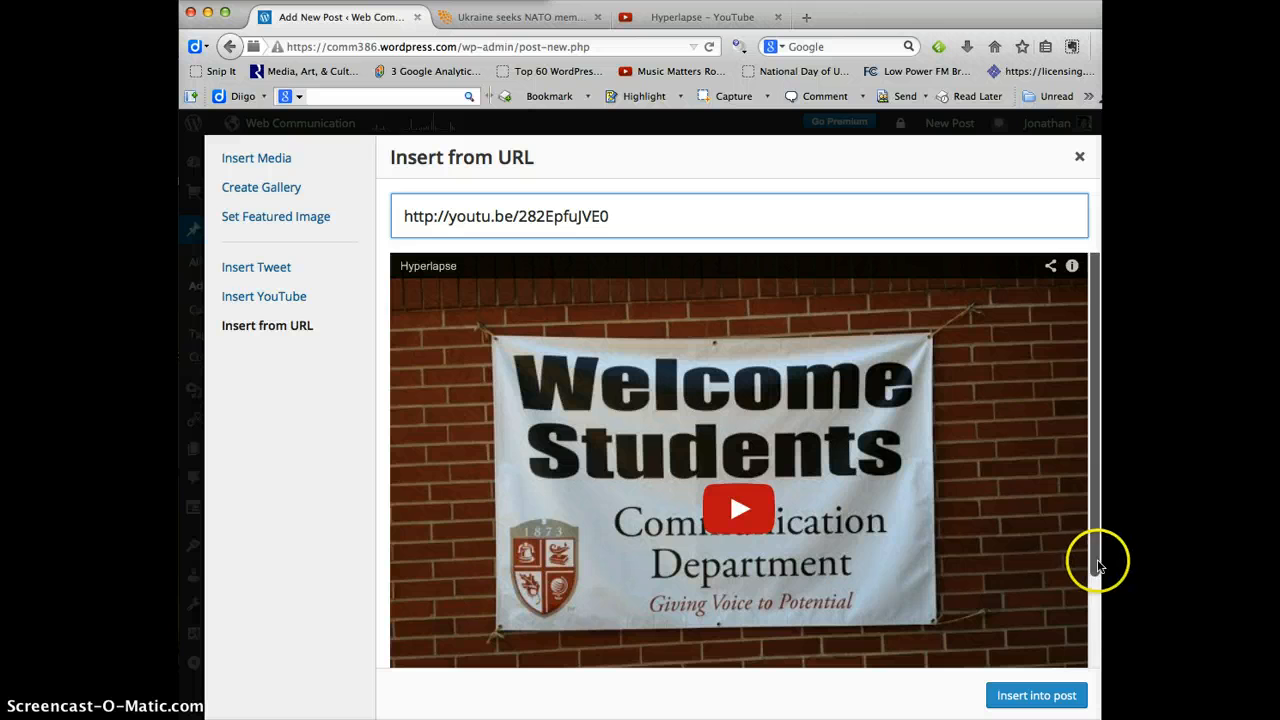
scroll(1094, 566, down, 2)
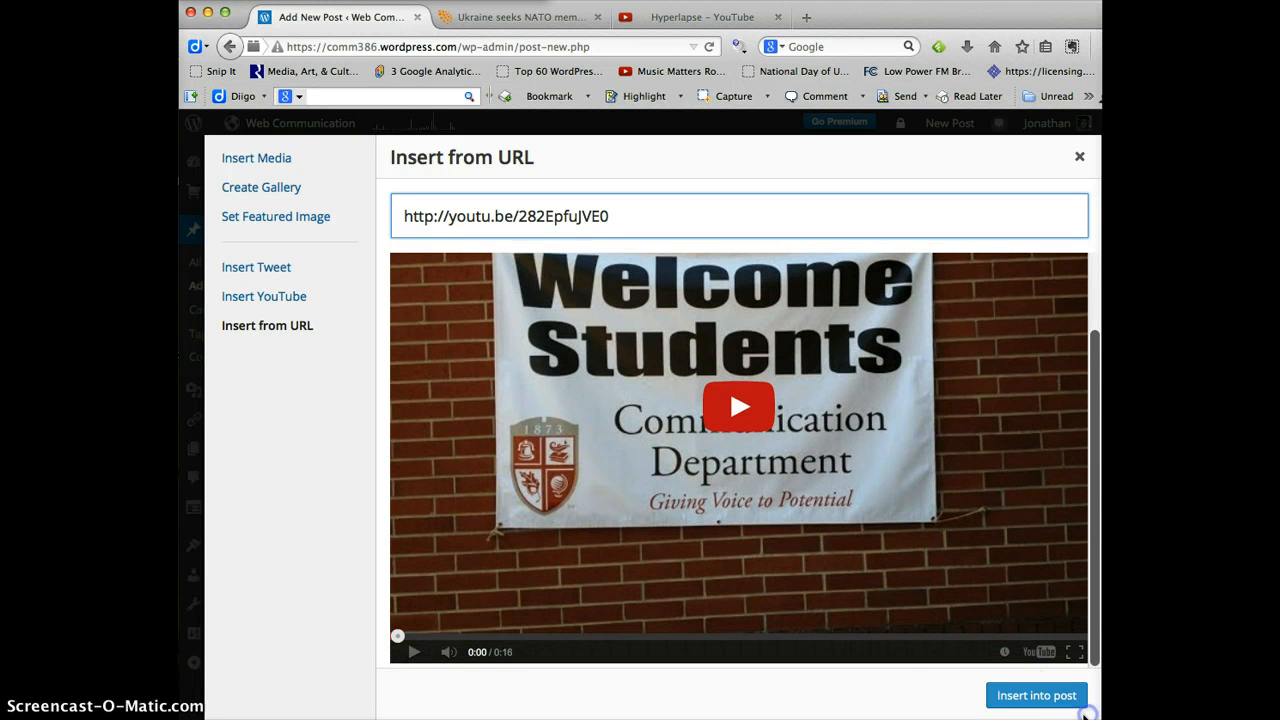
click(1018, 694)
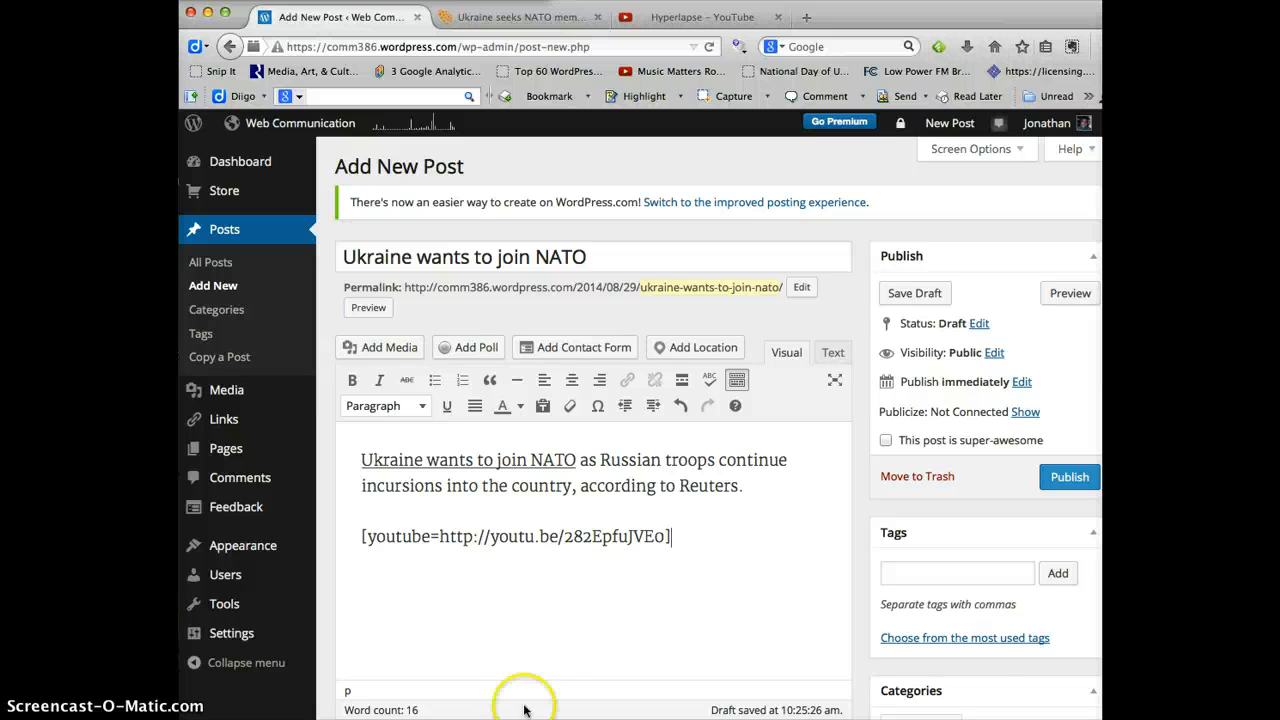
click(379, 510)
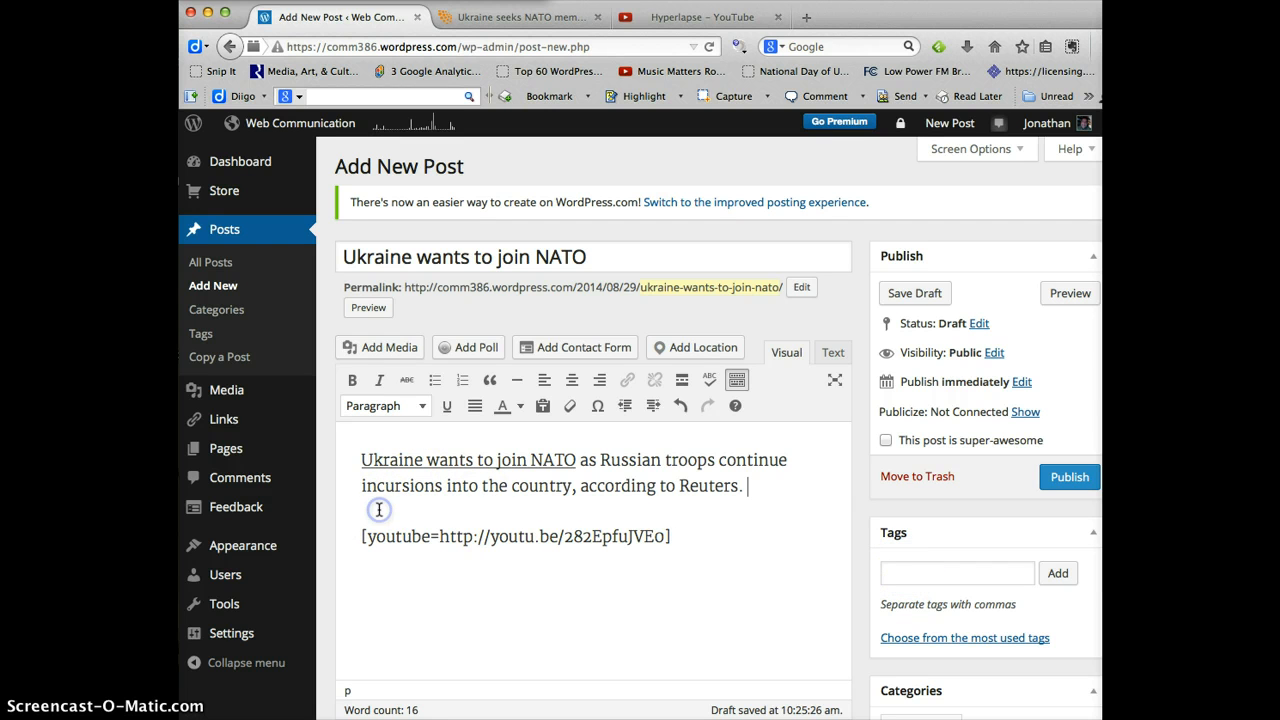
key(Return)
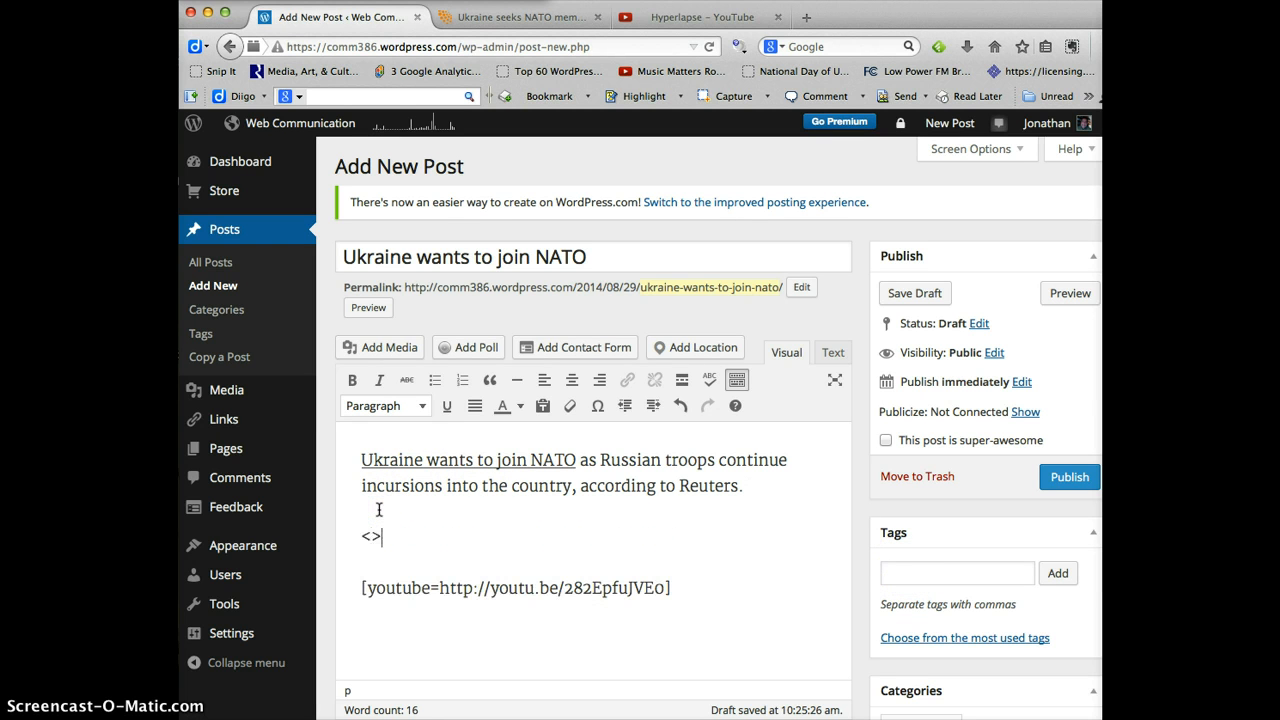
key(BackSpace)
key(BackSpace)
key(BackSpace)
key(BackSpace)
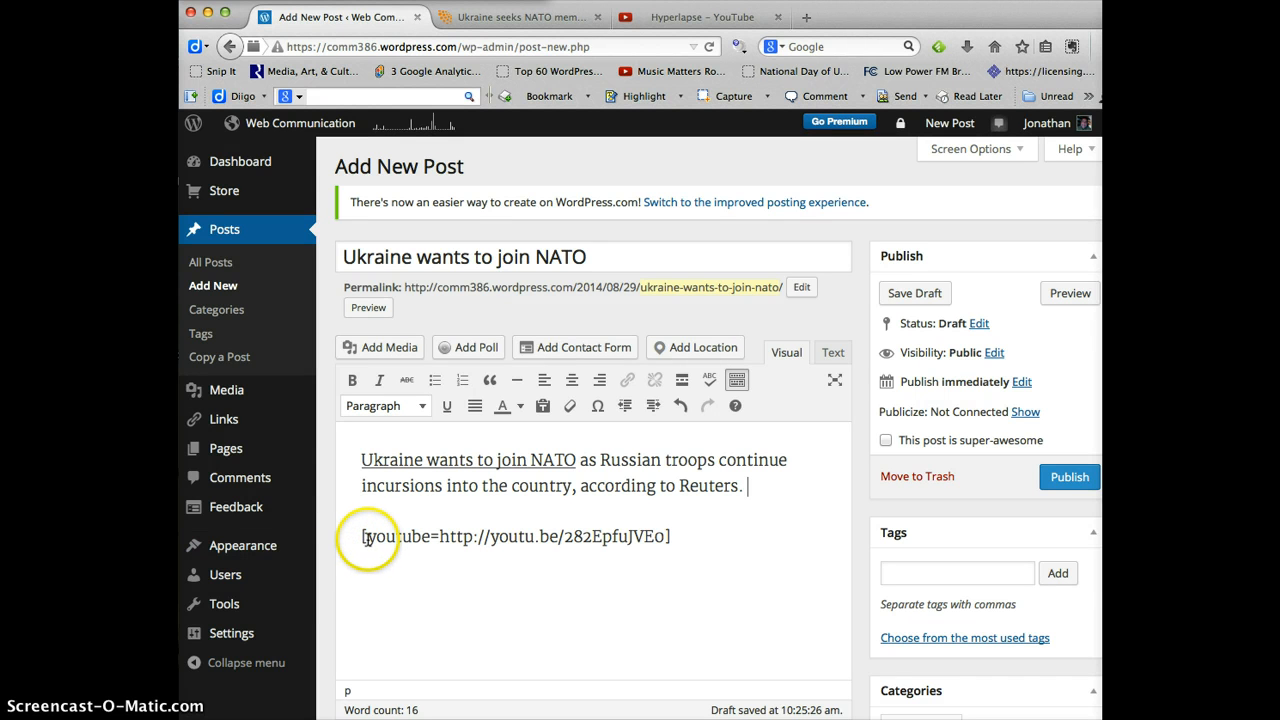
click(680, 541)
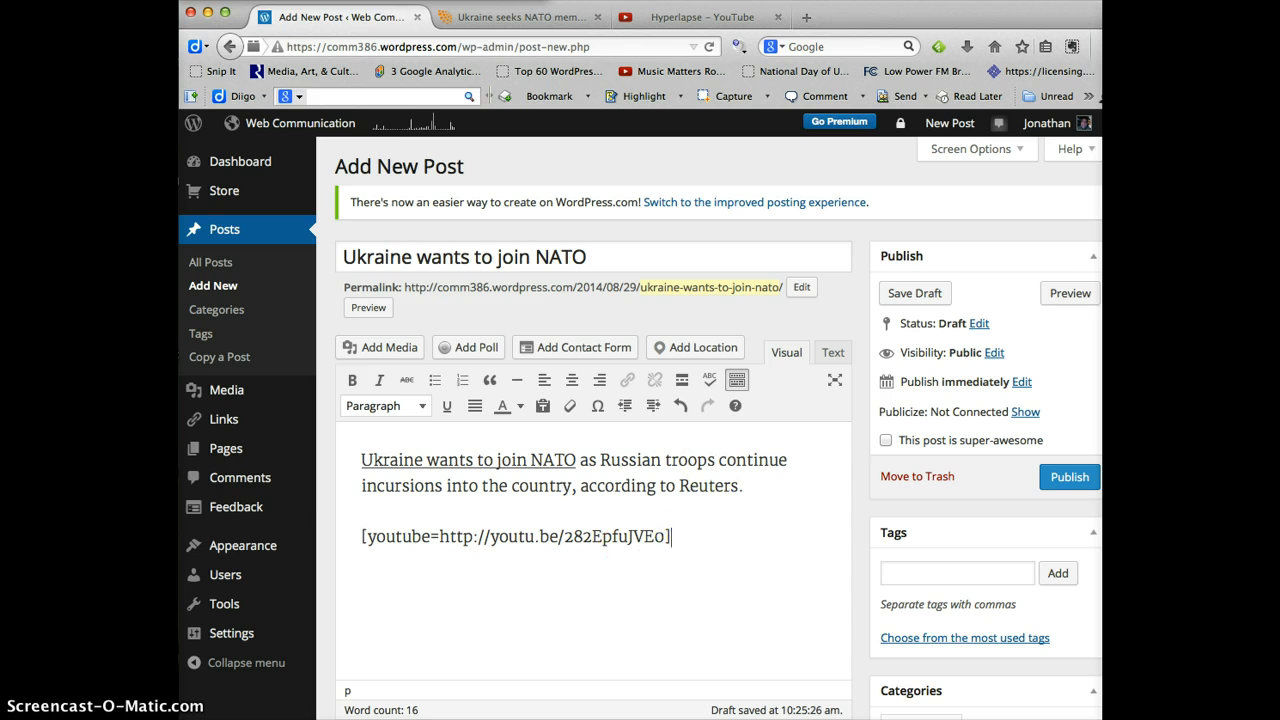
Preview the post and check how the embedded Hyperlapse video displays below the sentence.
click(1073, 295)
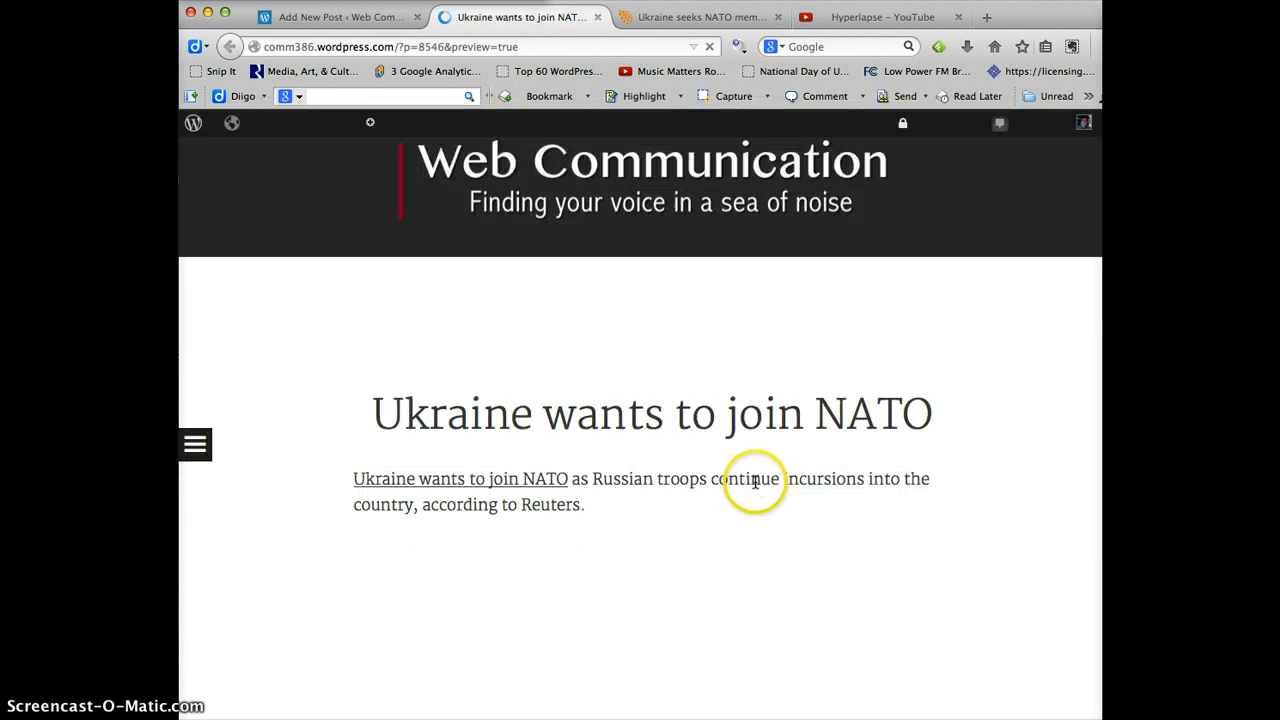
scroll(755, 481, down, 2)
scroll(755, 483, down, 4)
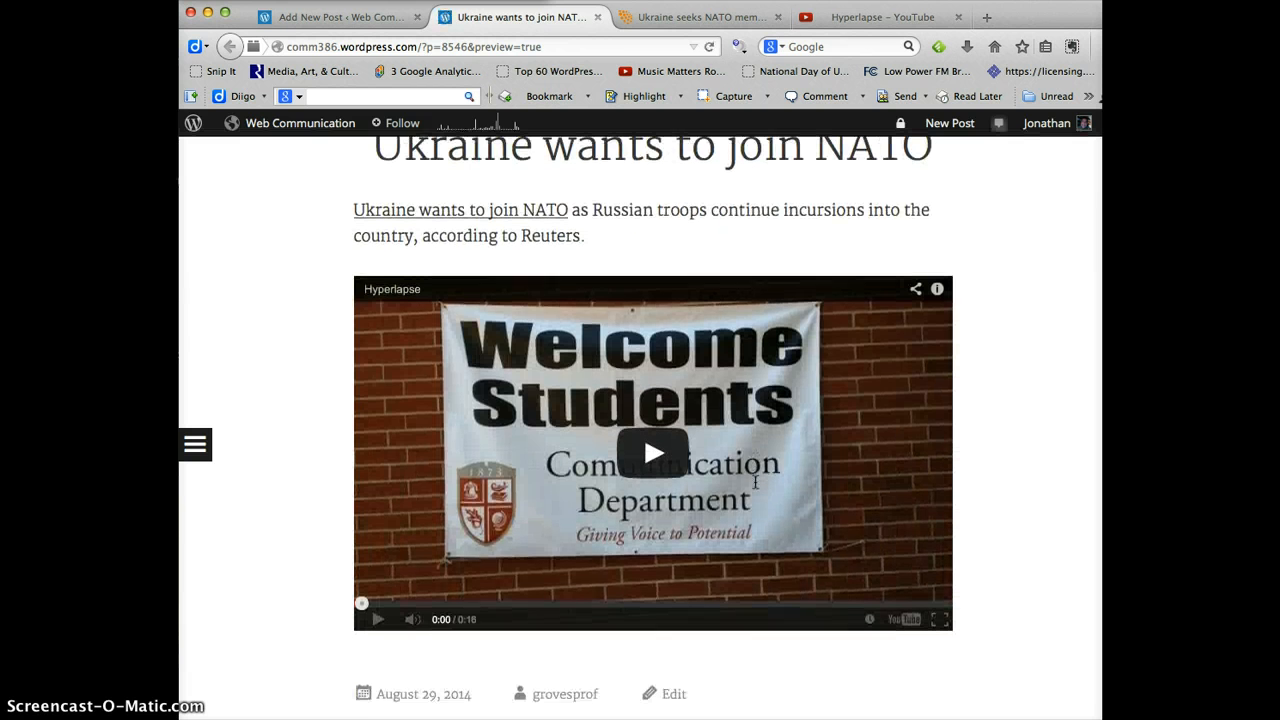
Test playback of the embedded Hyperlapse video in the post preview.
click(644, 460)
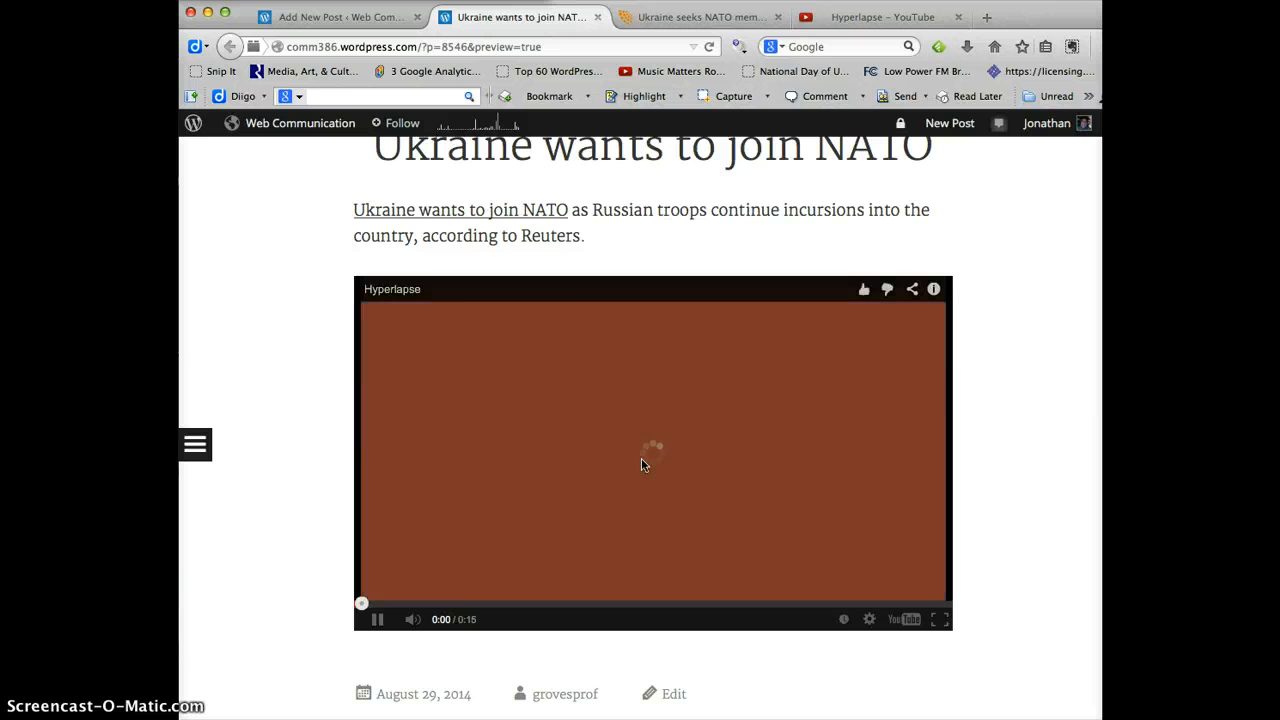
click(378, 619)
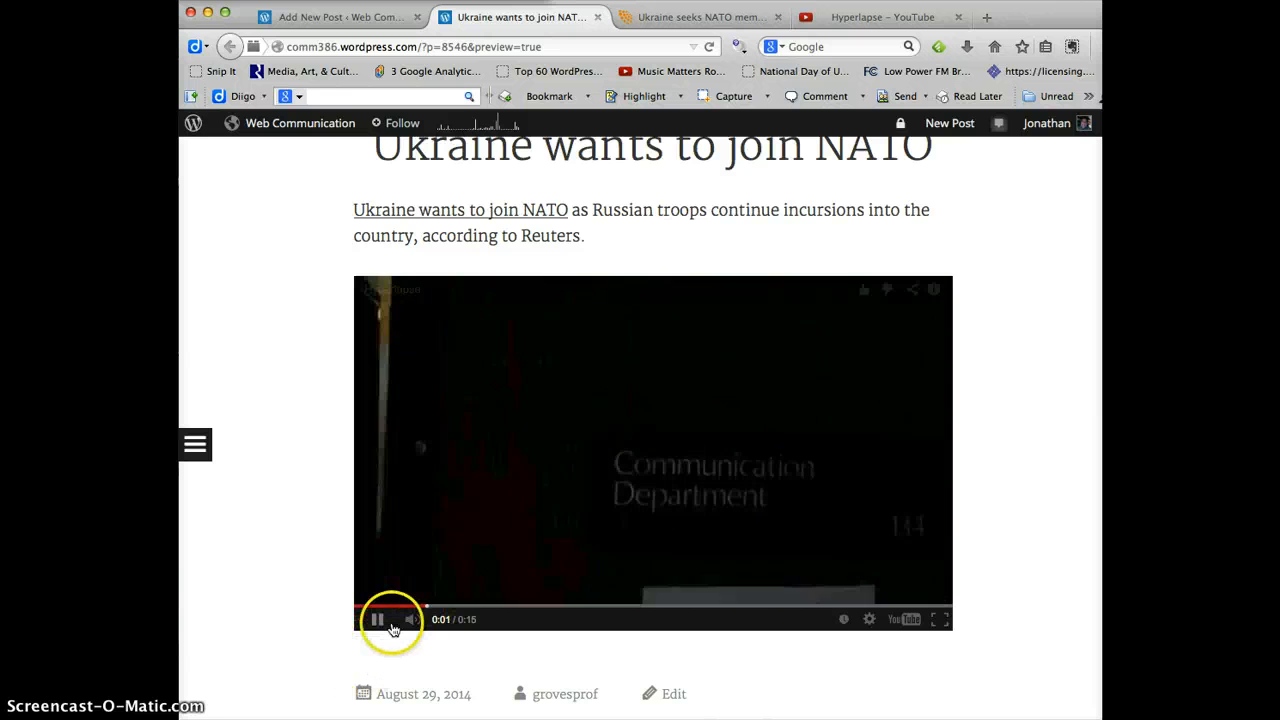
scroll(775, 518, up, 5)
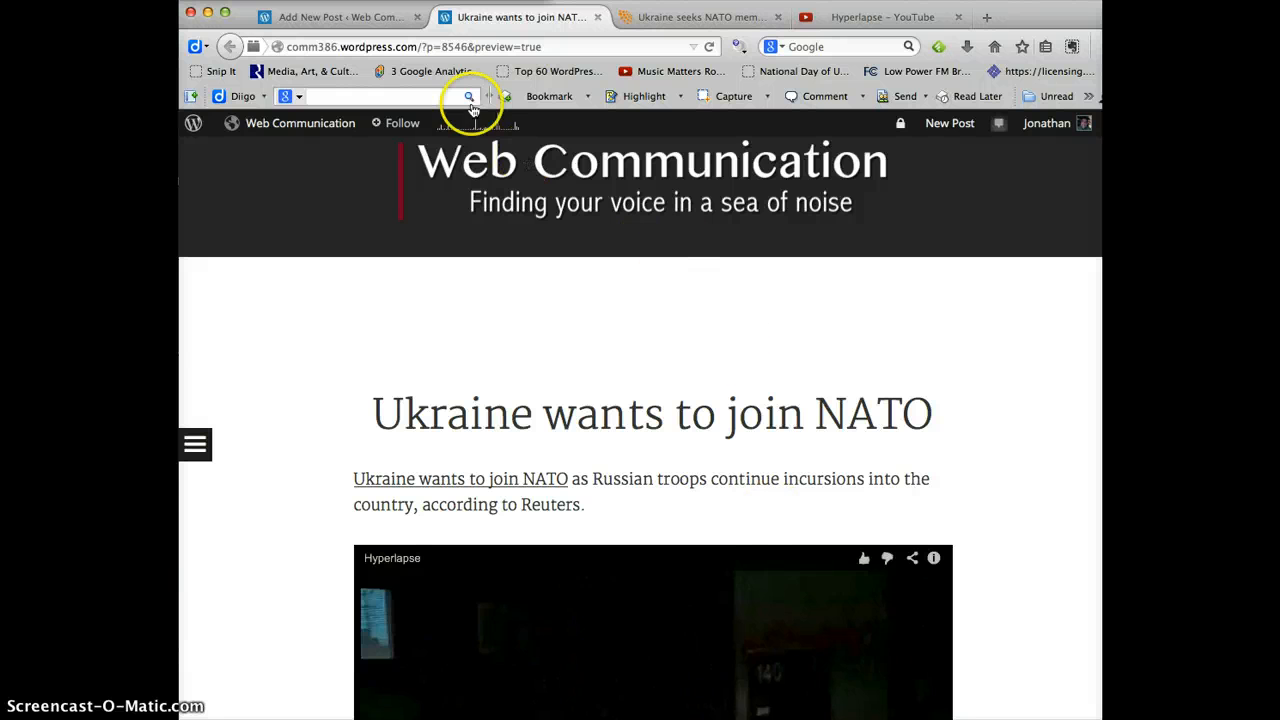
Return to the WordPress draft and review the post's linked sentence, YouTube shortcode and publishing options.
click(361, 24)
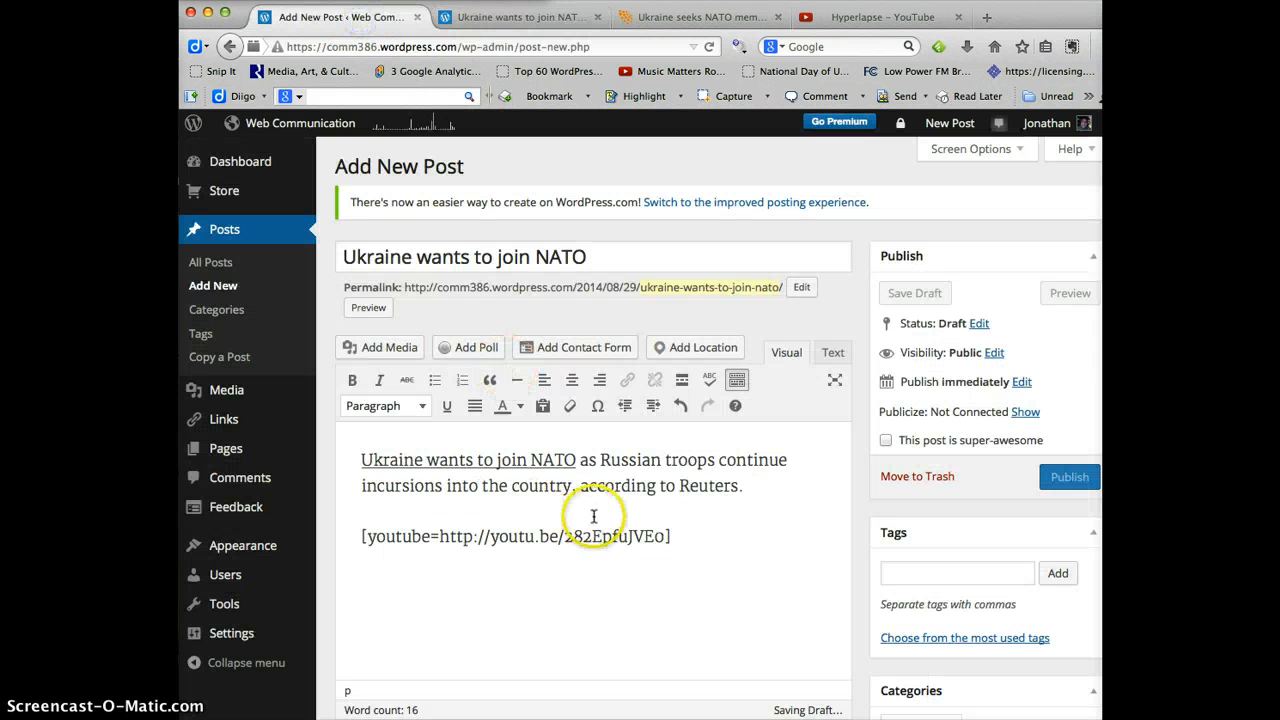
scroll(593, 516, down, 1)
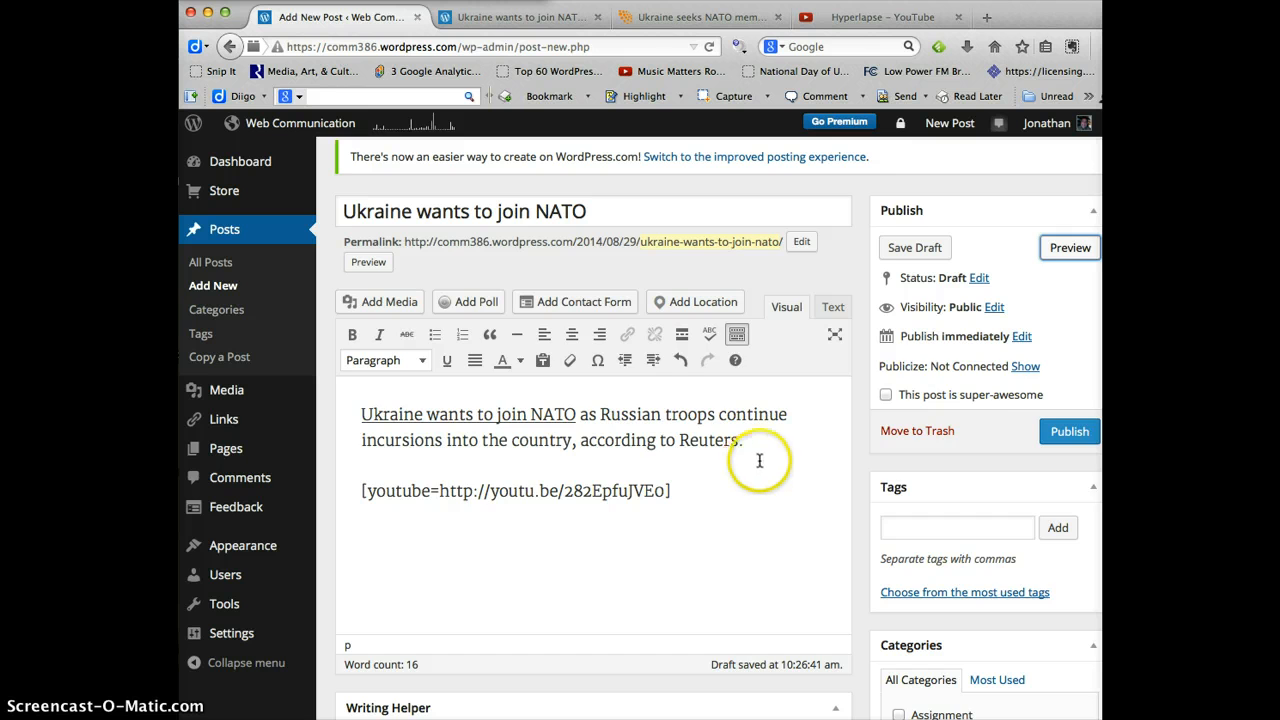
scroll(760, 458, up, 2)
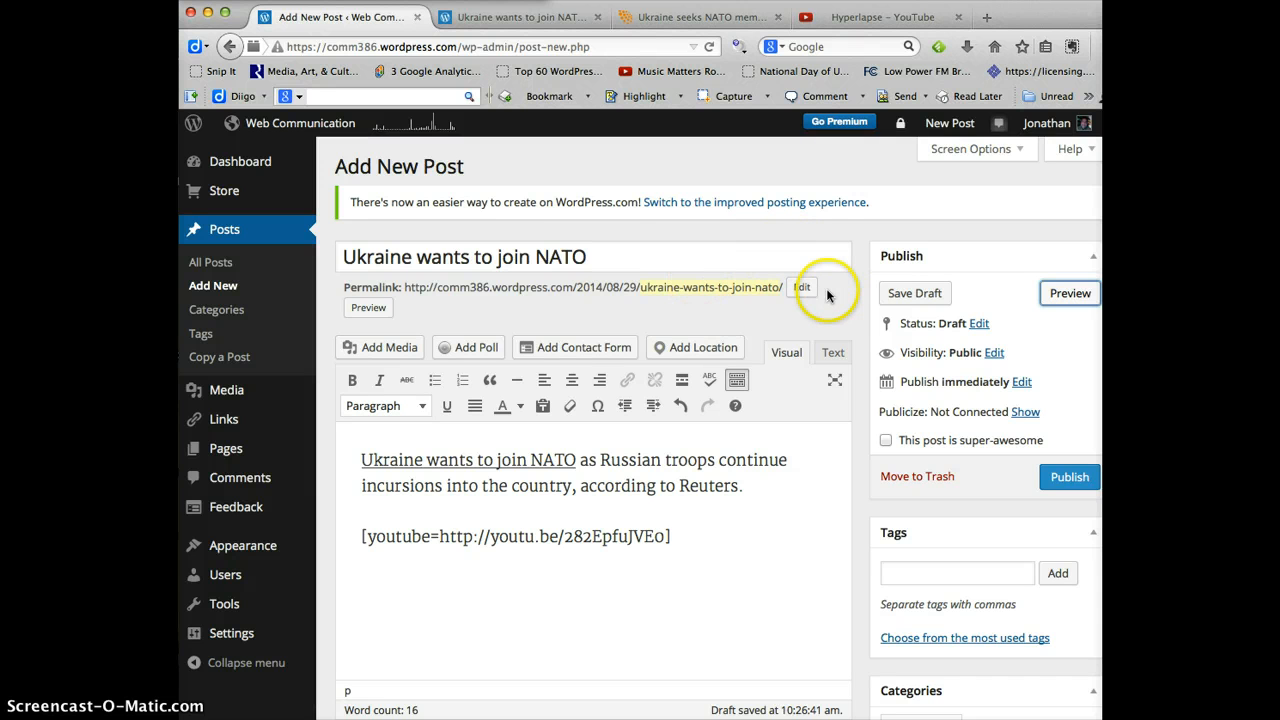
scroll(834, 301, down, 1)
scroll(834, 301, up, 1)
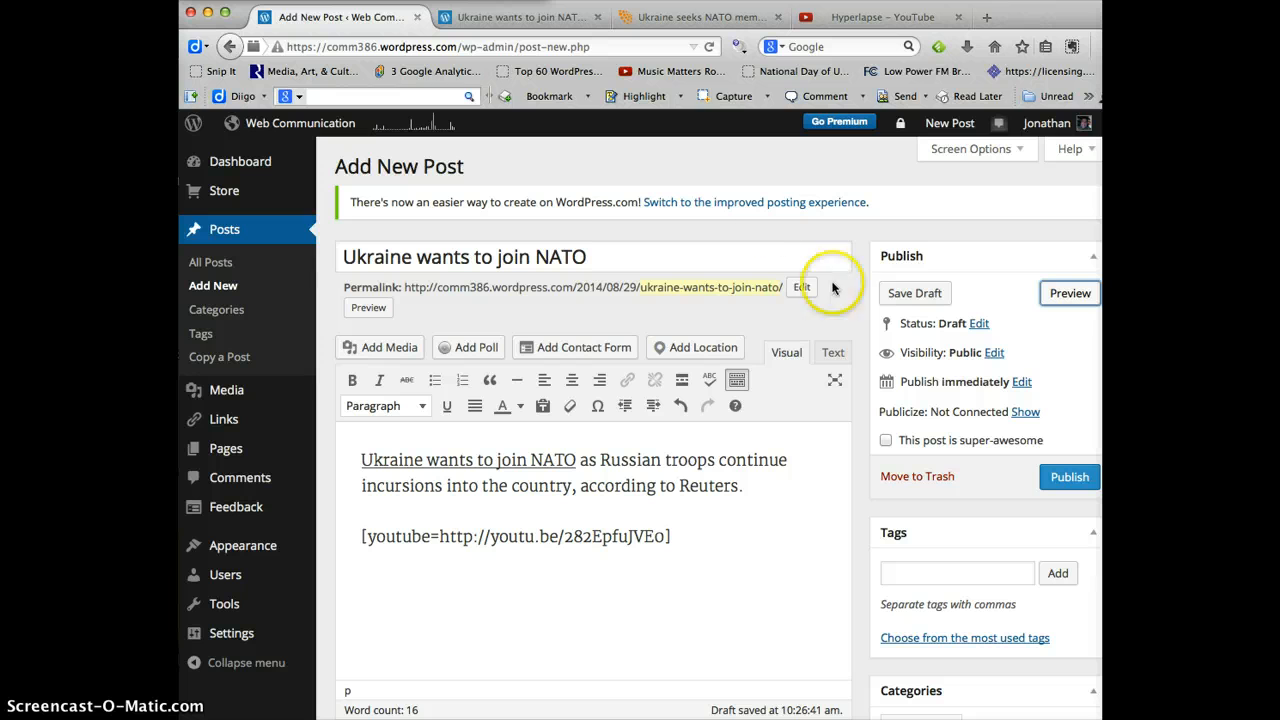